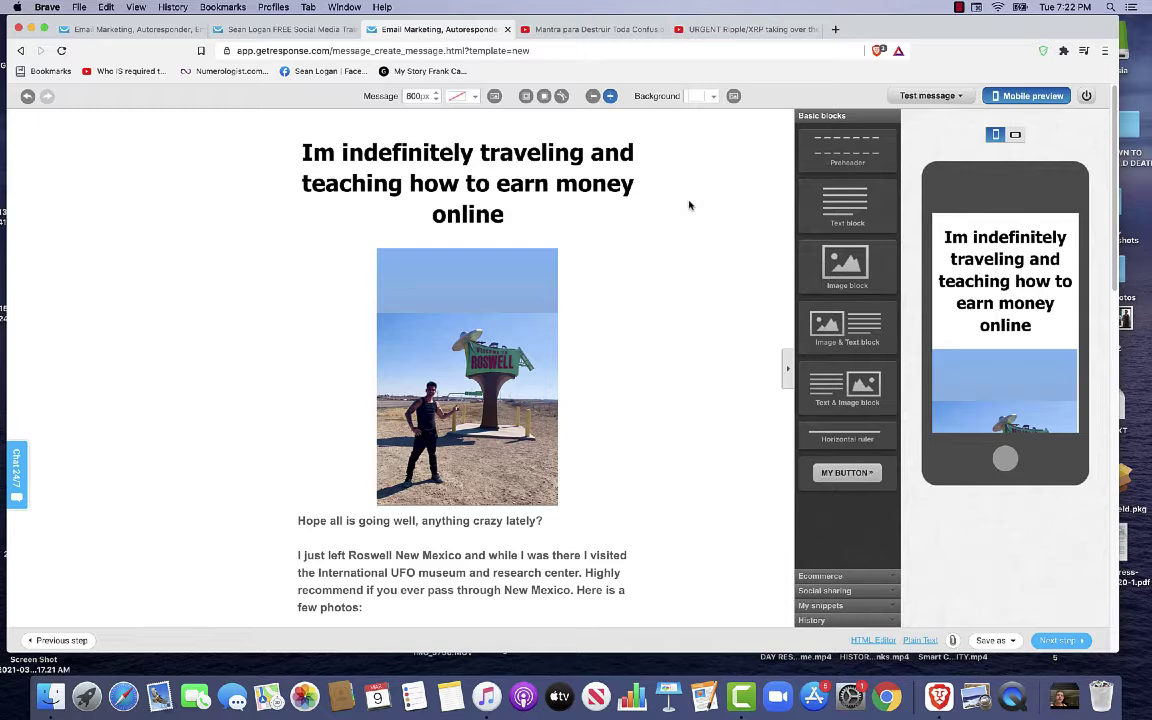
Look over the email draft and the basic content blocks available for building it, such as text and image blocks.
{"action": "scroll", "coordinate": [688, 205], "scroll_direction": "down", "scroll_amount": 3}
{"action": "scroll", "coordinate": [688, 205], "scroll_direction": "up", "scroll_amount": 3}
{"action": "scroll", "coordinate": [695, 190], "scroll_direction": "down", "scroll_amount": 2}
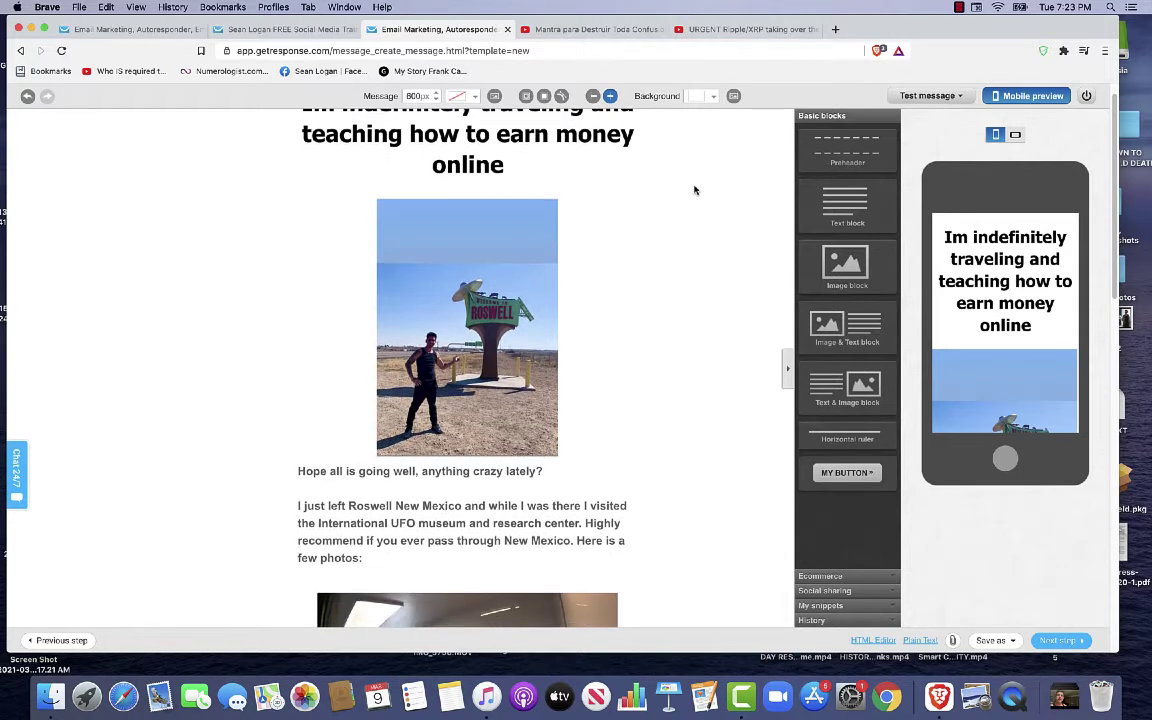
{"action": "scroll", "coordinate": [695, 190], "scroll_direction": "up", "scroll_amount": 2}
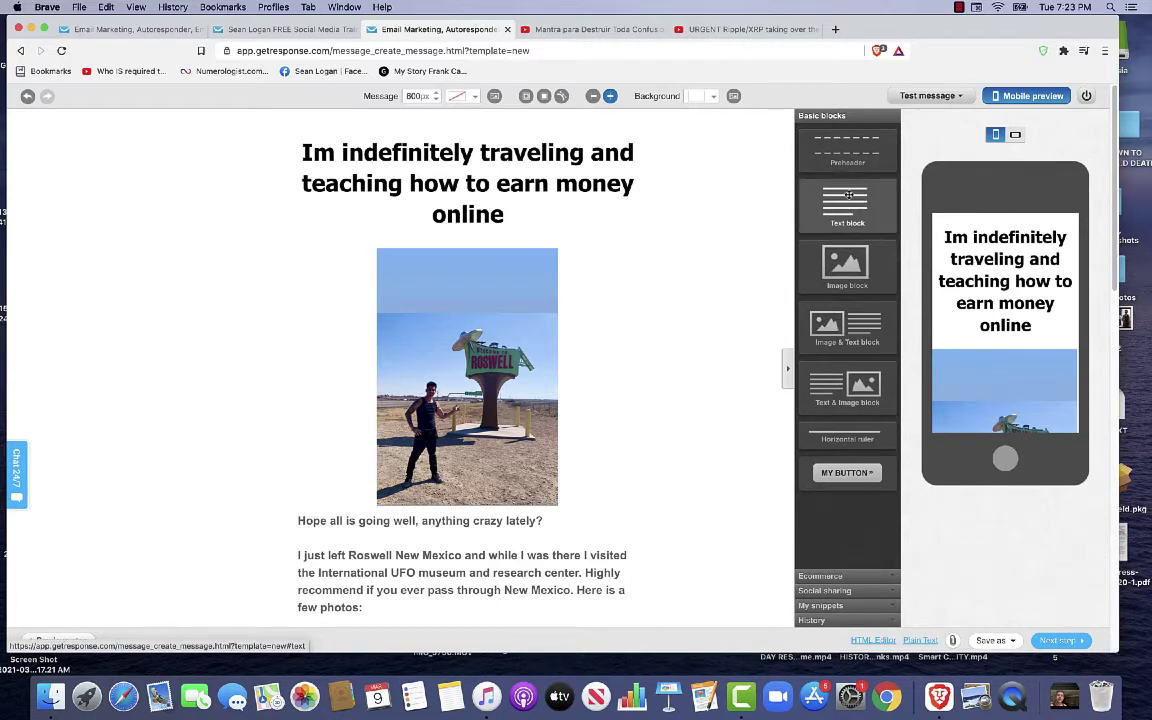
{"action": "mouse_move", "coordinate": [847, 205]}
{"action": "left_mouse_down"}
{"action": "mouse_move", "coordinate": [590, 222]}
{"action": "mouse_move", "coordinate": [847, 218]}
{"action": "left_mouse_up"}
{"action": "left_click_drag", "start_coordinate": [845, 262], "coordinate": [848, 400]}
{"action": "scroll", "coordinate": [674, 337], "scroll_direction": "down", "scroll_amount": 10}
{"action": "scroll", "coordinate": [678, 337], "scroll_direction": "up", "scroll_amount": 15}
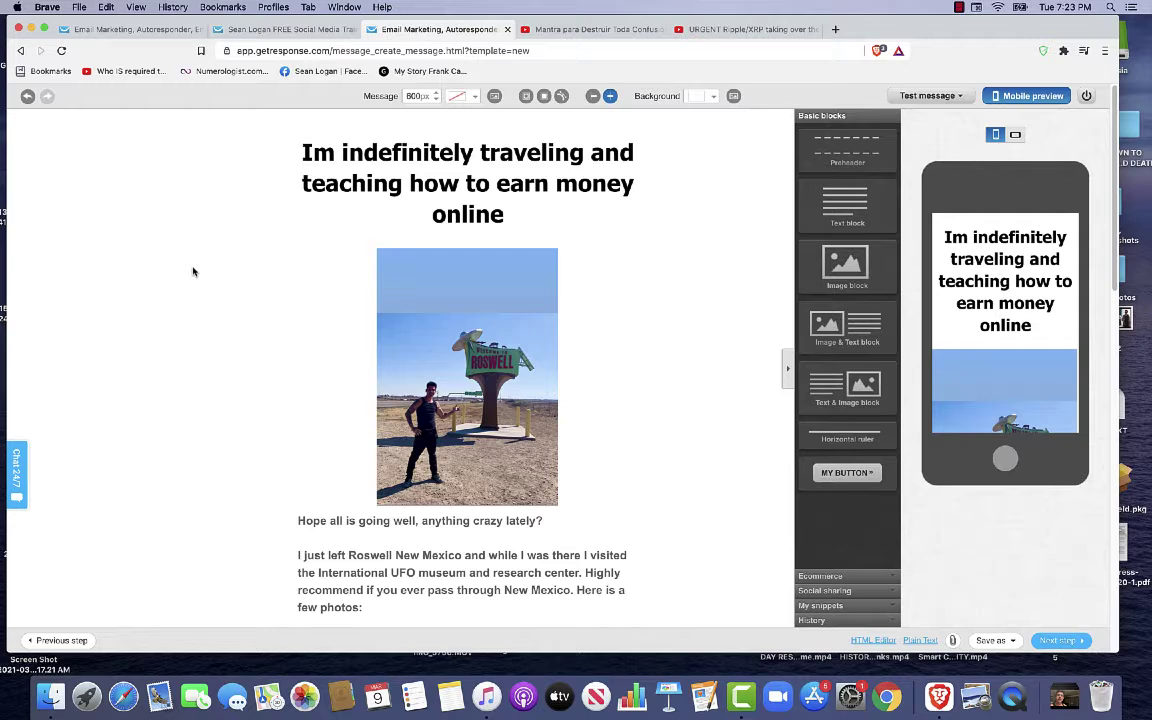
Read through the email draft from the headline and Roswell story to the free training invitation and sign-off.
{"action": "scroll", "coordinate": [193, 271], "scroll_direction": "down", "scroll_amount": 1}
{"action": "scroll", "coordinate": [193, 271], "scroll_direction": "up", "scroll_amount": 1}
{"action": "scroll", "coordinate": [193, 271], "scroll_direction": "down", "scroll_amount": 1}
{"action": "scroll", "coordinate": [193, 271], "scroll_direction": "down", "scroll_amount": 1}
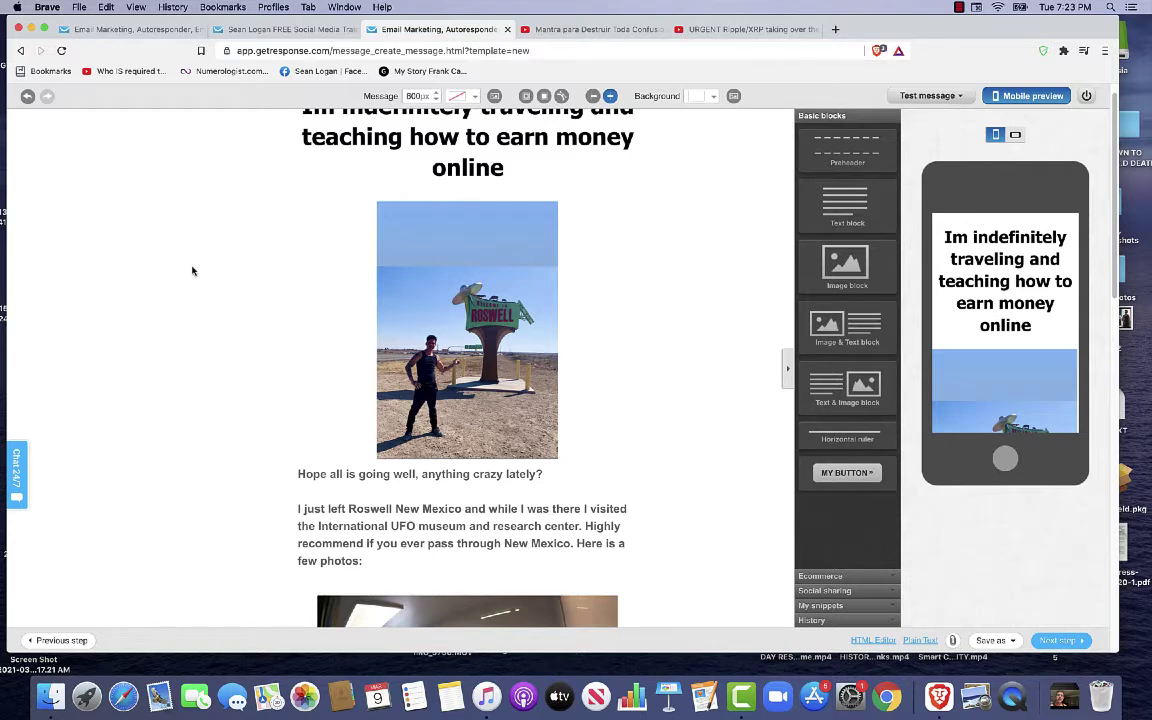
{"action": "scroll", "coordinate": [193, 271], "scroll_direction": "down", "scroll_amount": 5}
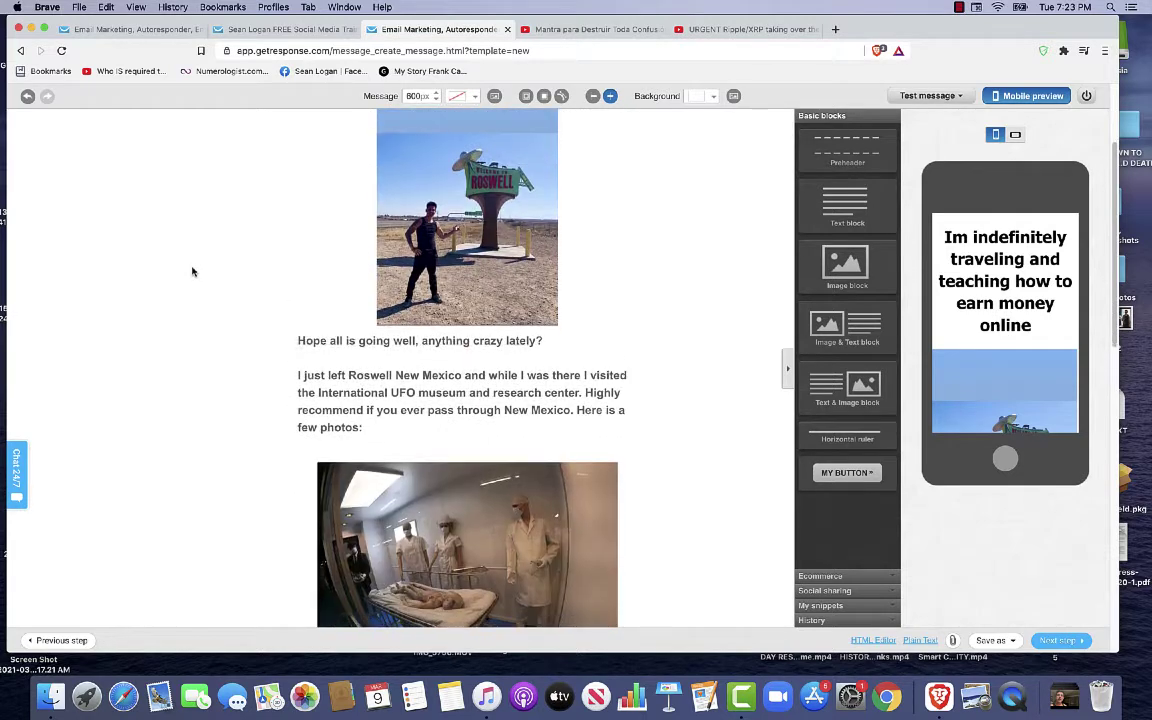
{"action": "scroll", "coordinate": [193, 271], "scroll_direction": "down", "scroll_amount": 1}
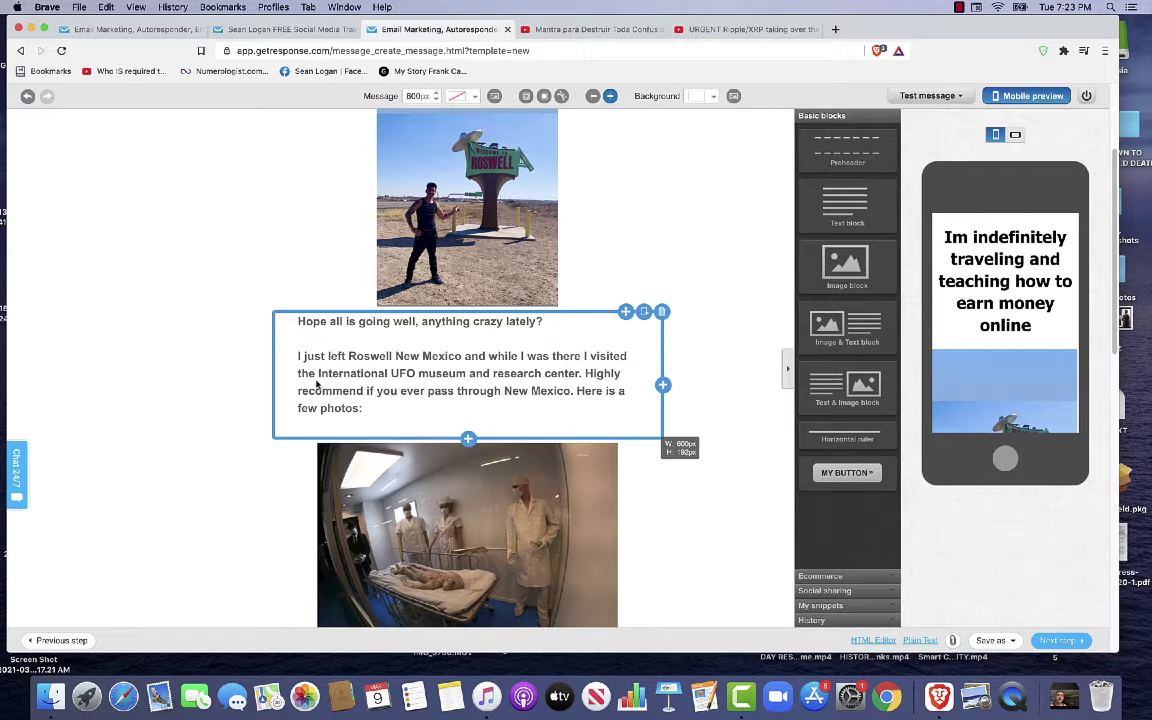
{"action": "scroll", "coordinate": [239, 353], "scroll_direction": "down", "scroll_amount": 1}
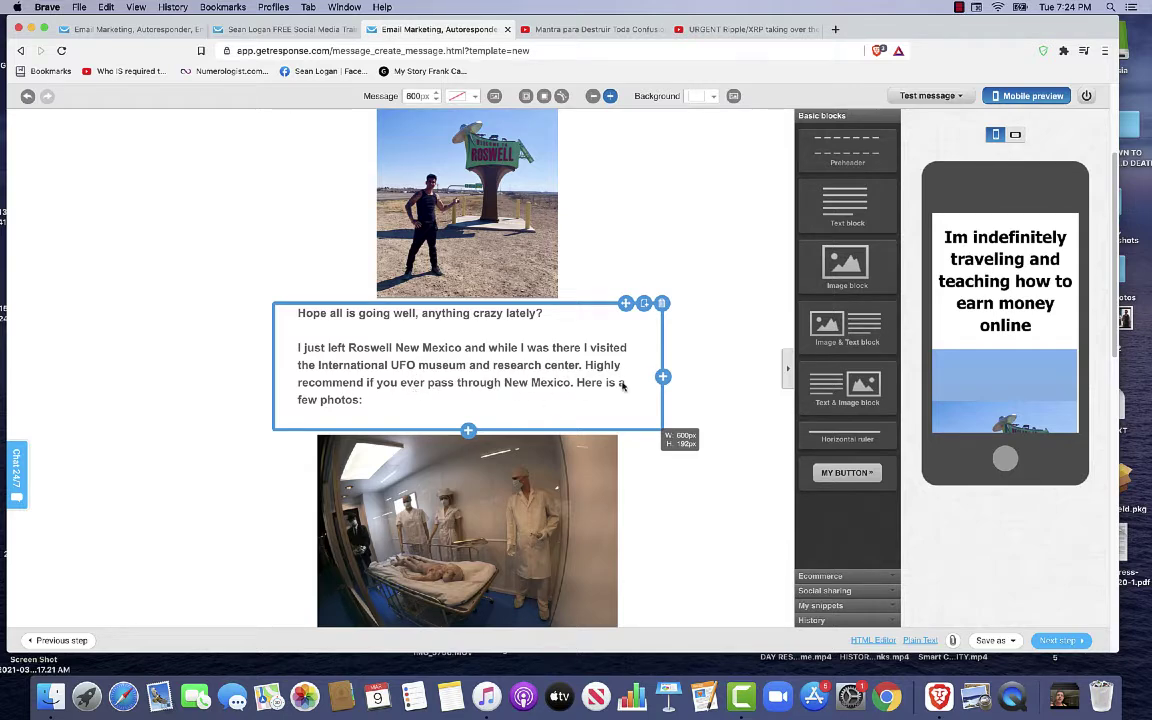
{"action": "scroll", "coordinate": [729, 279], "scroll_direction": "down", "scroll_amount": 5}
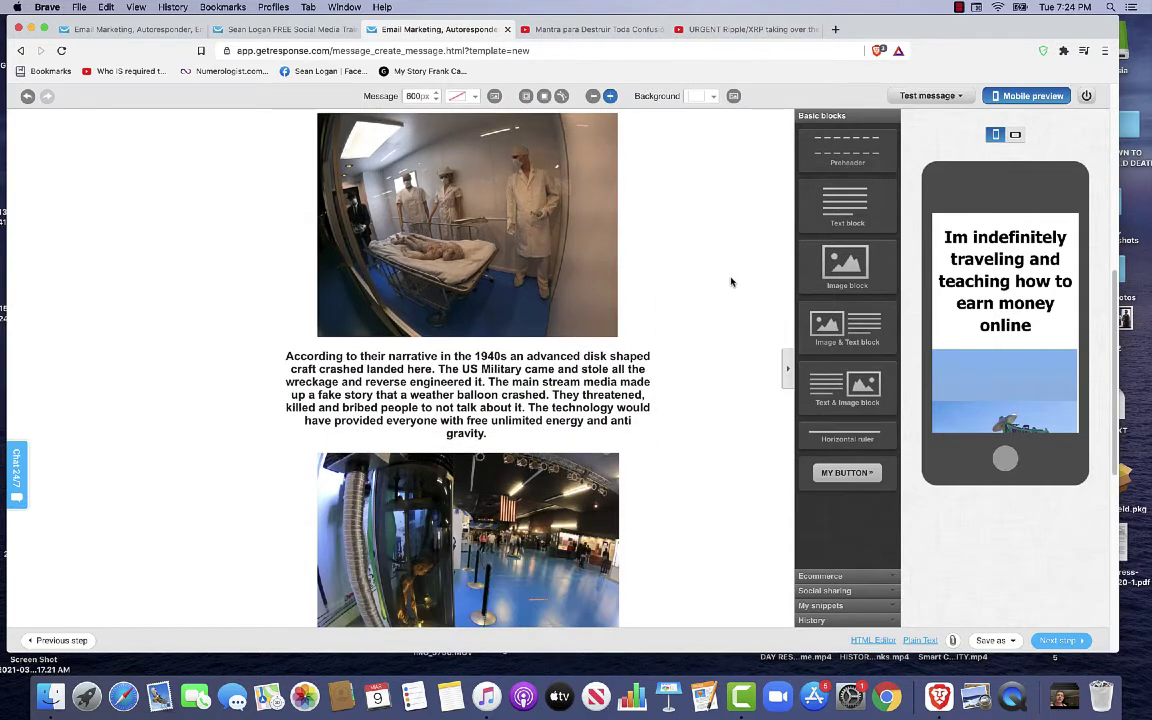
{"action": "scroll", "coordinate": [731, 282], "scroll_direction": "up", "scroll_amount": 2}
{"action": "scroll", "coordinate": [731, 282], "scroll_direction": "up", "scroll_amount": 2}
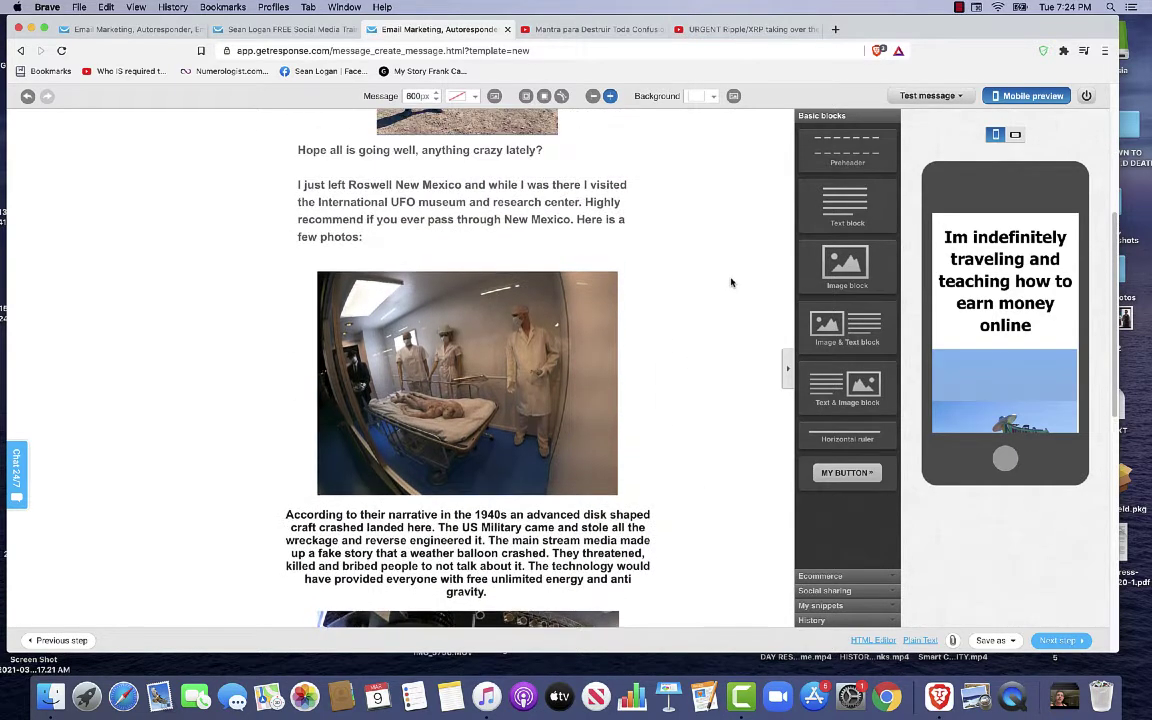
{"action": "scroll", "coordinate": [731, 282], "scroll_direction": "down", "scroll_amount": 5}
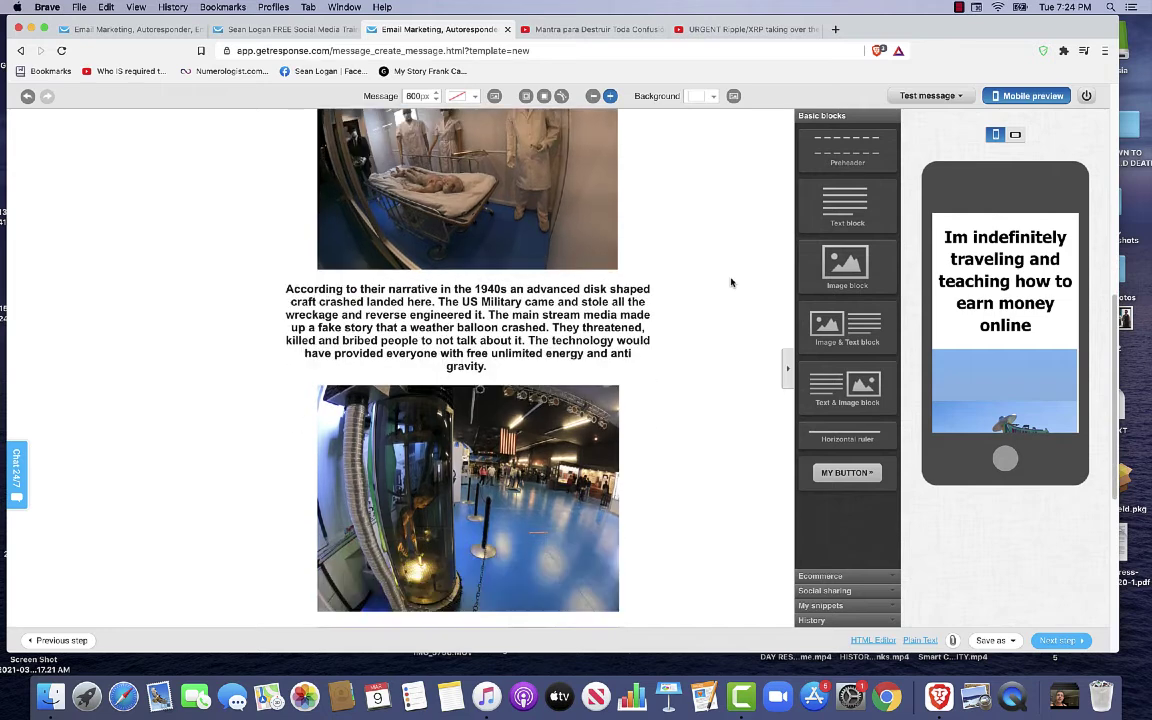
{"action": "scroll", "coordinate": [731, 282], "scroll_direction": "down", "scroll_amount": 1}
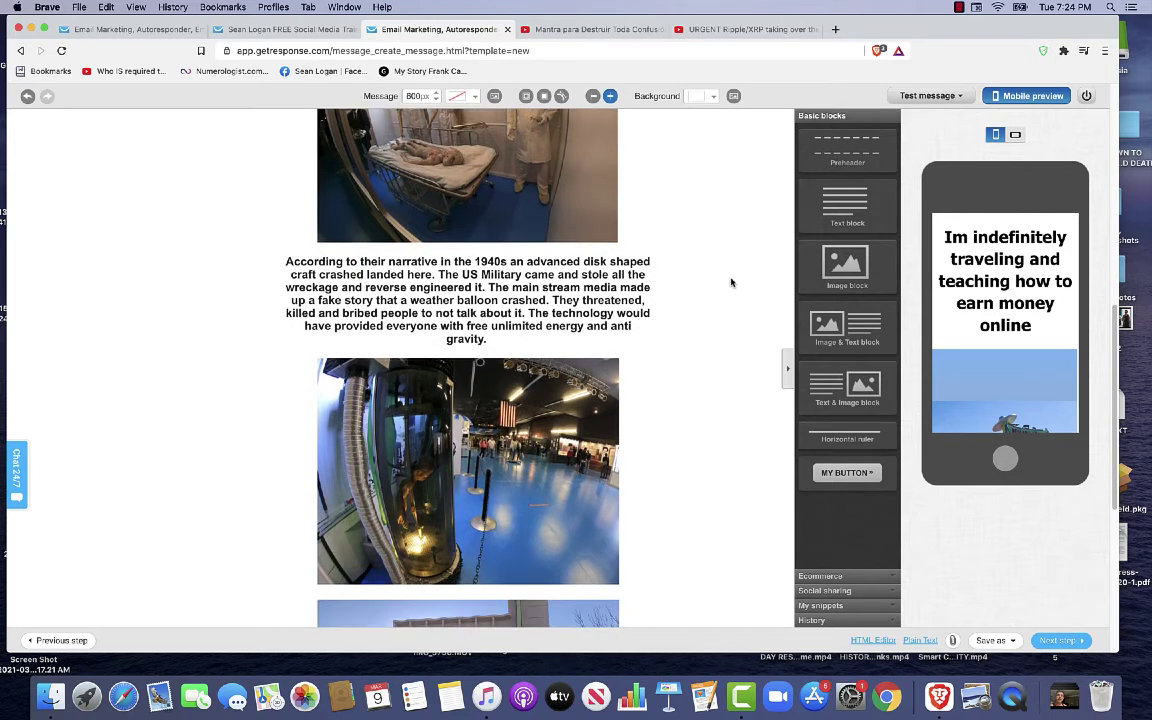
{"action": "mouse_move", "coordinate": [488, 337]}
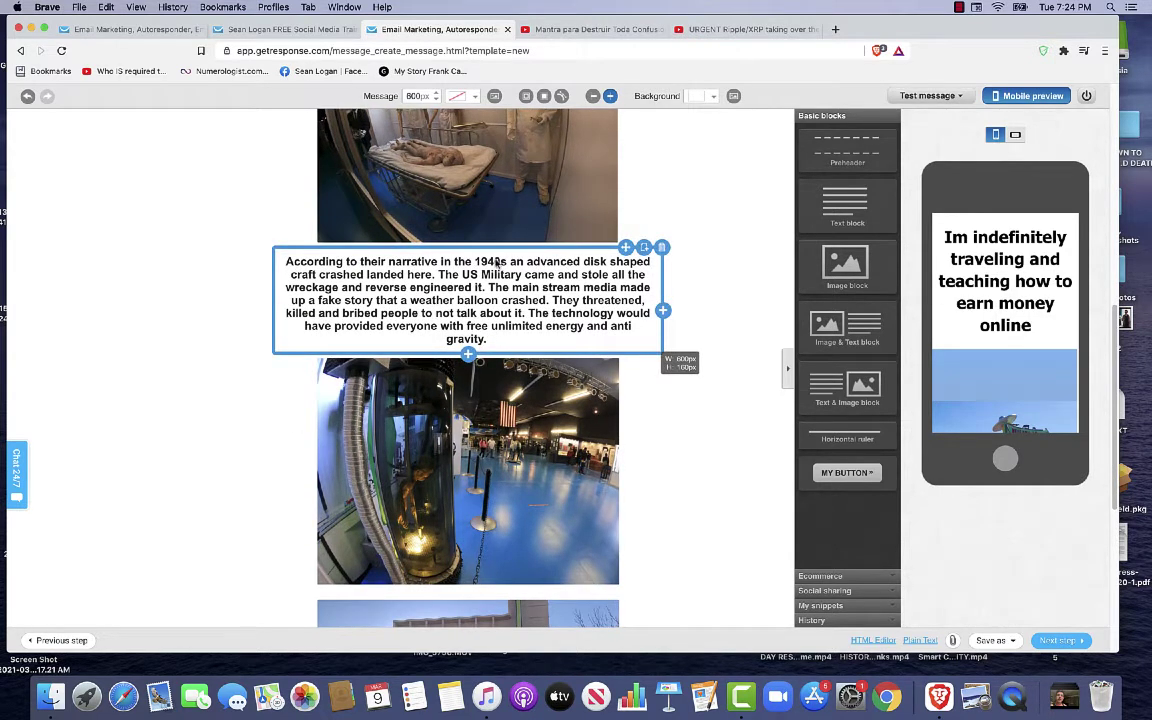
{"action": "scroll", "coordinate": [697, 276], "scroll_direction": "down", "scroll_amount": 8}
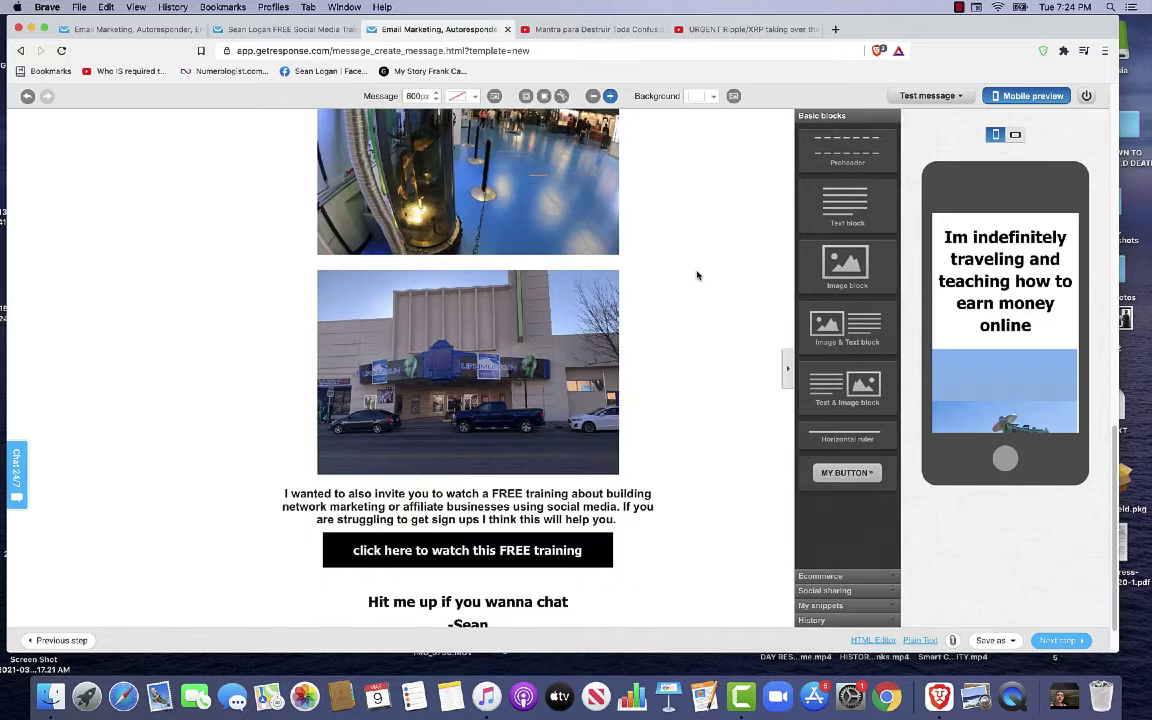
{"action": "mouse_move", "coordinate": [290, 440]}
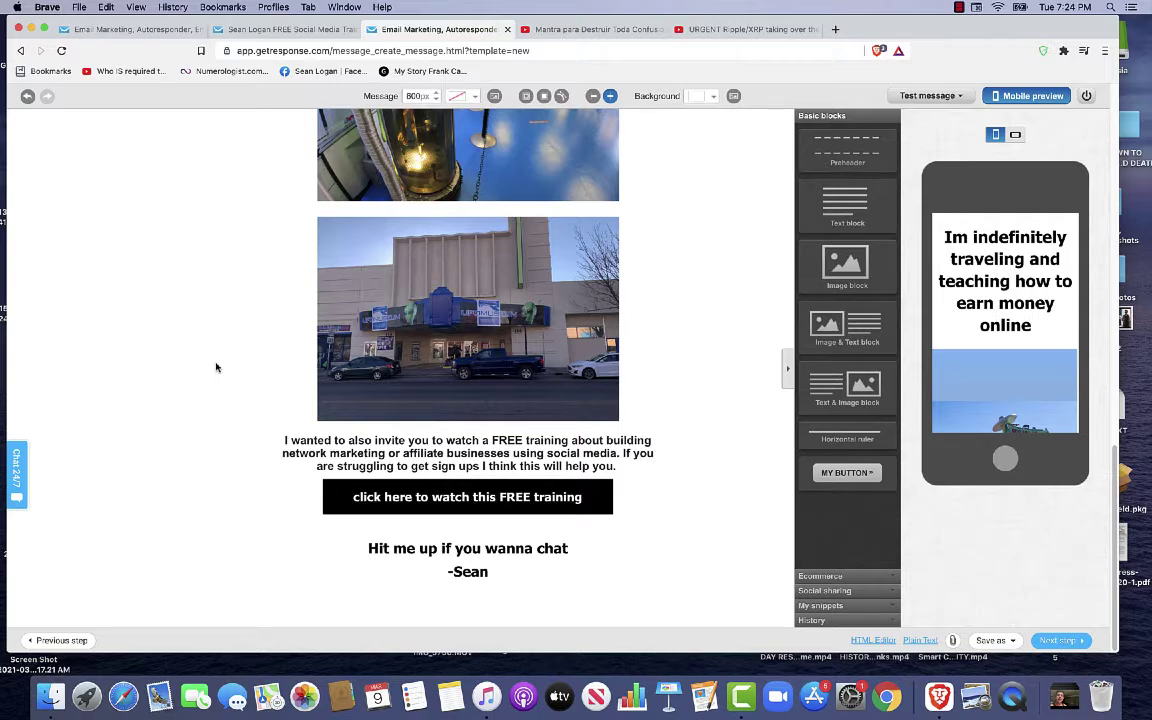
Open the headline block for editing and review the greeting, story text, photos and closing invitation of the email.
{"action": "scroll", "coordinate": [215, 367], "scroll_direction": "up", "scroll_amount": 15}
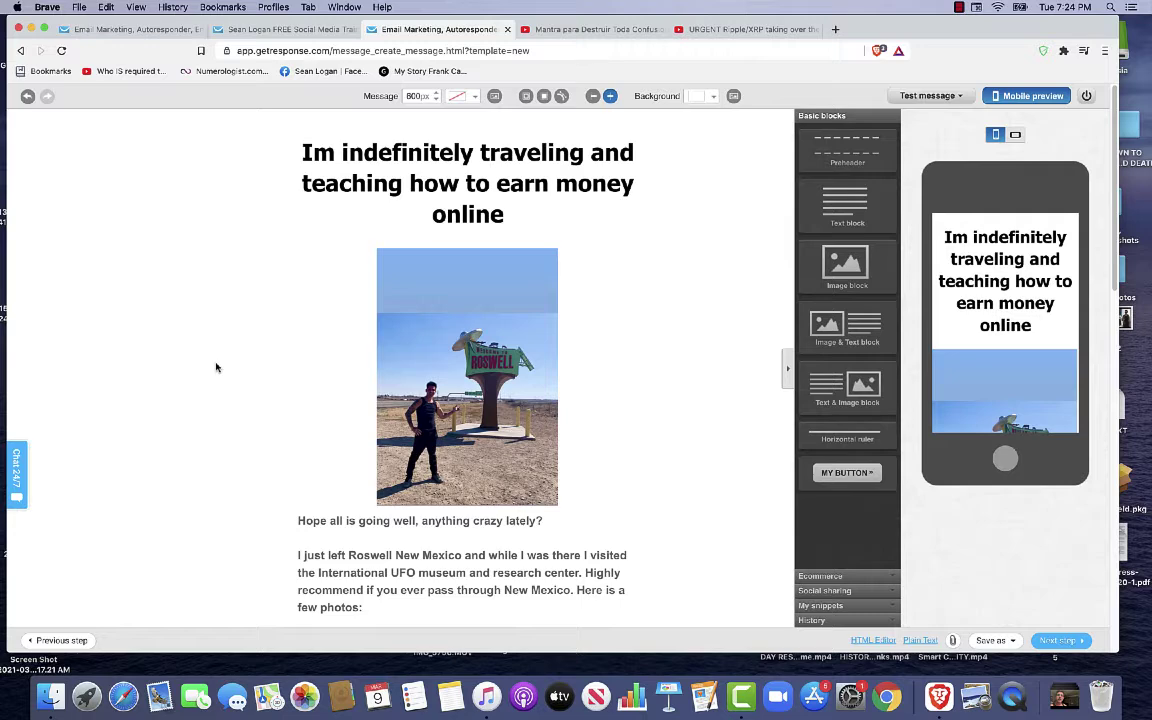
{"action": "left_click", "coordinate": [276, 142]}
{"action": "scroll", "coordinate": [478, 182], "scroll_direction": "down", "scroll_amount": 3}
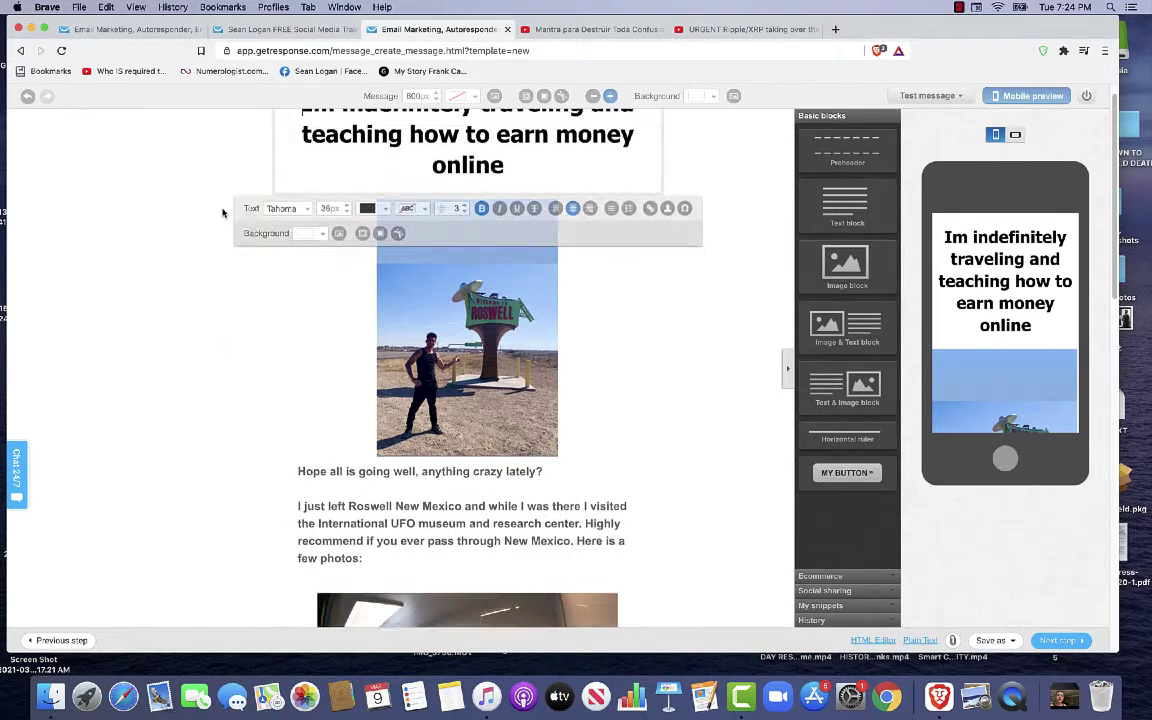
{"action": "left_click", "coordinate": [548, 296]}
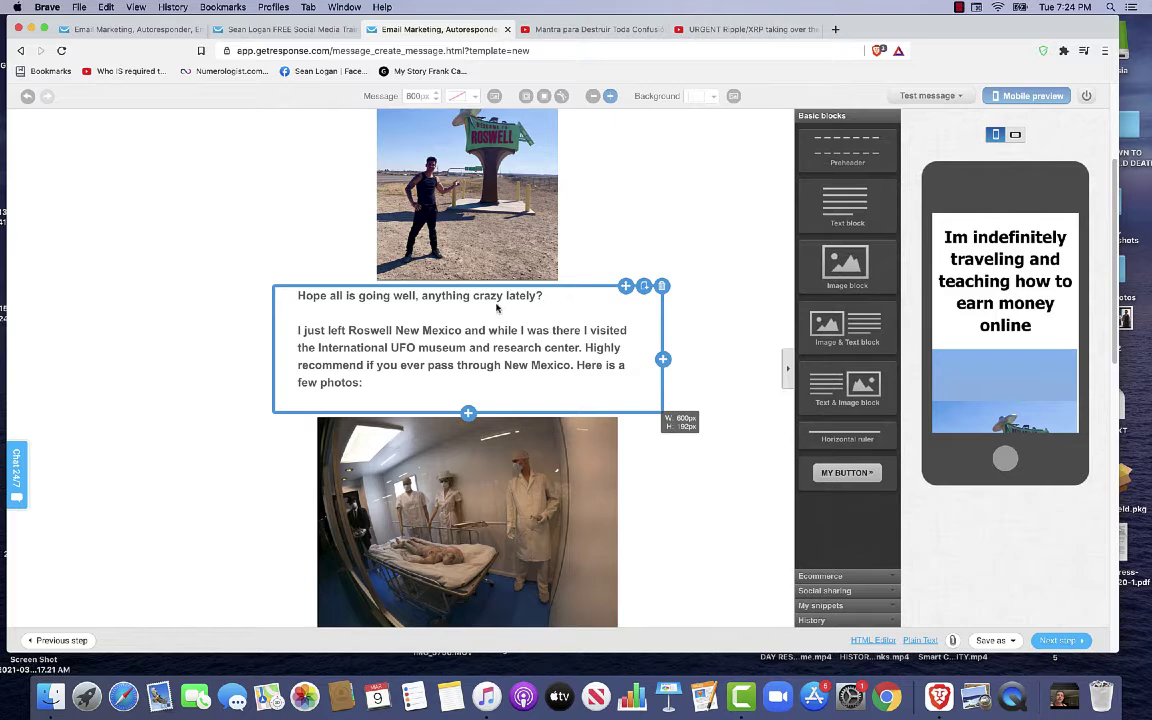
{"action": "left_click", "coordinate": [276, 262]}
{"action": "scroll", "coordinate": [327, 241], "scroll_direction": "up", "scroll_amount": 2}
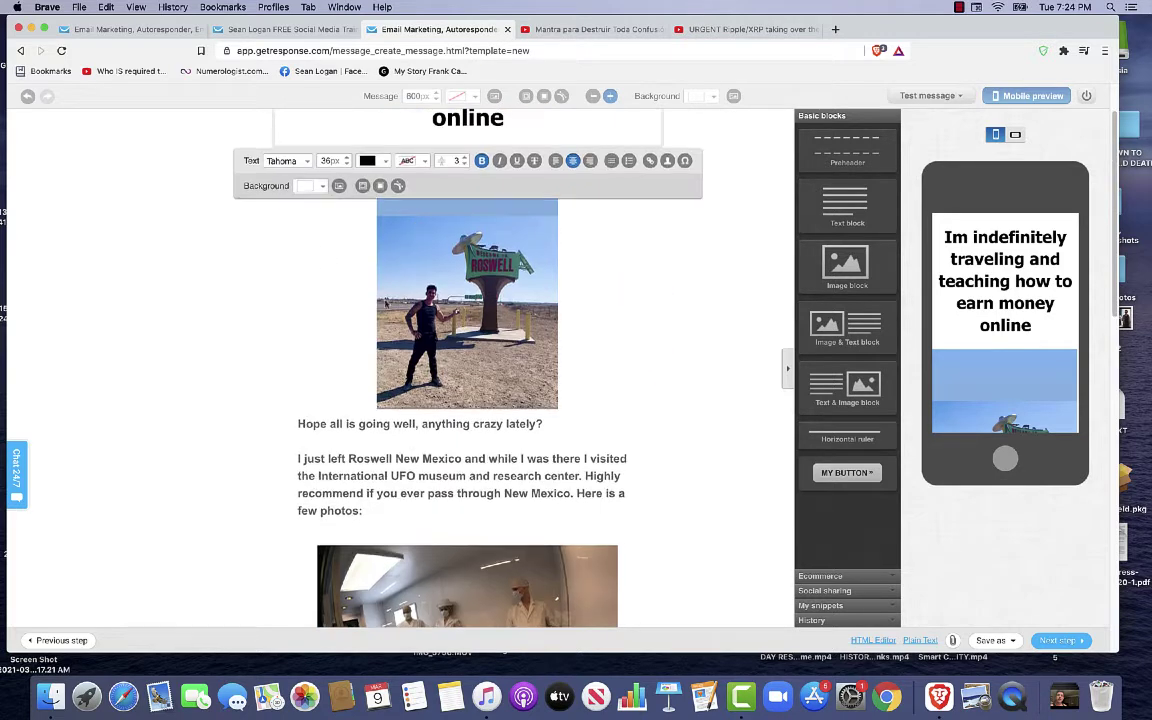
{"action": "left_click", "coordinate": [307, 383]}
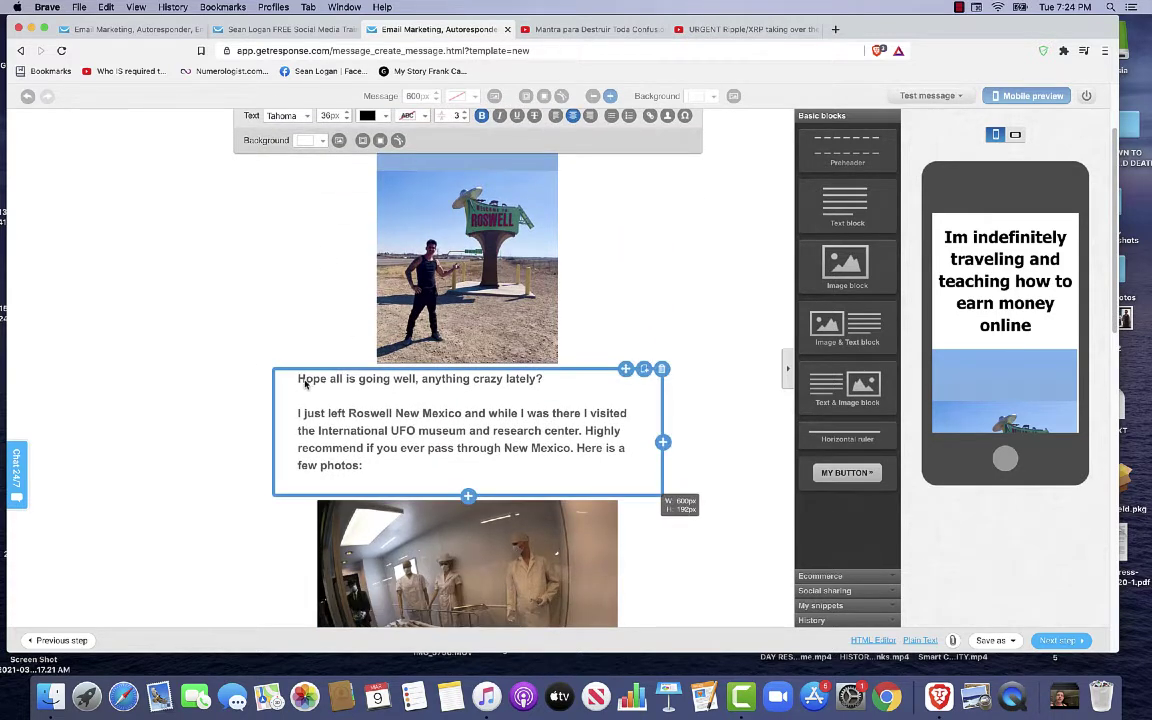
{"action": "scroll", "coordinate": [303, 386], "scroll_direction": "down", "scroll_amount": 1}
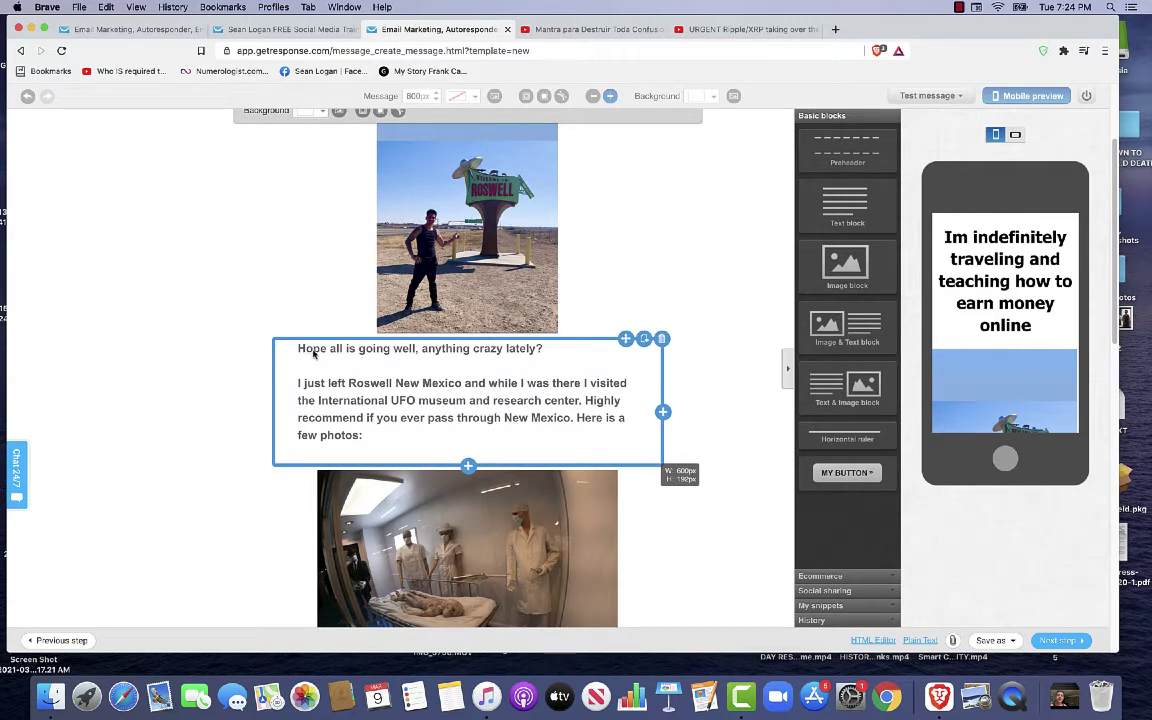
{"action": "scroll", "coordinate": [242, 339], "scroll_direction": "down", "scroll_amount": 5}
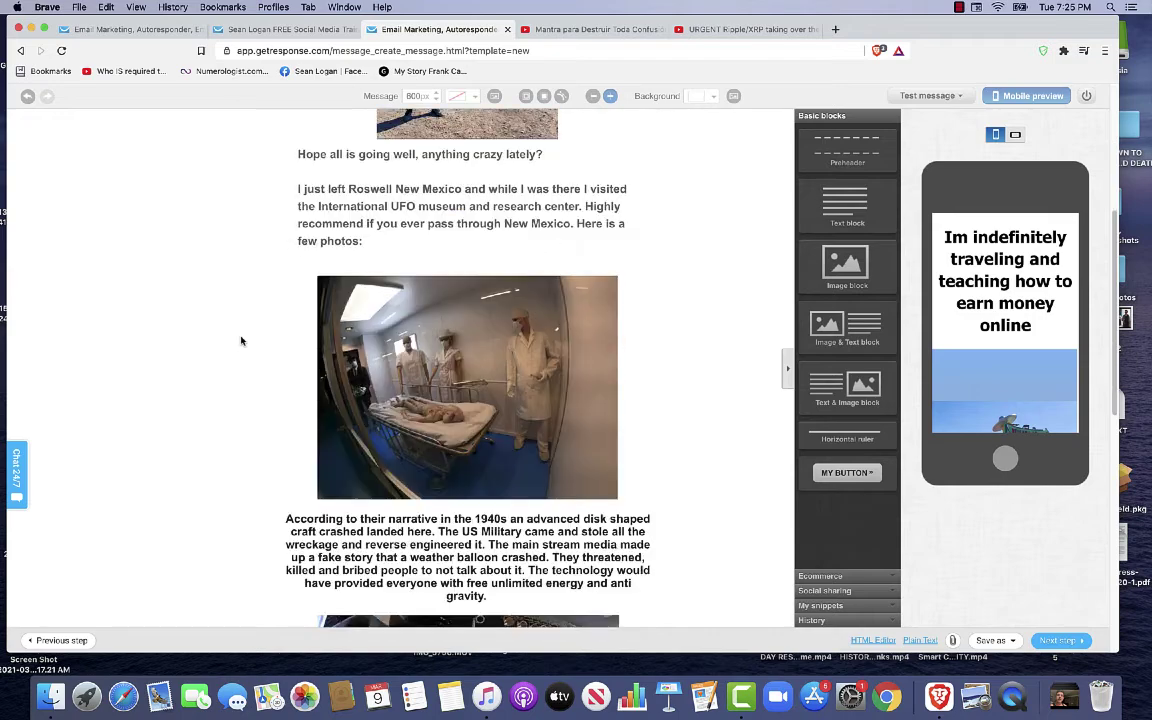
{"action": "scroll", "coordinate": [241, 341], "scroll_direction": "up", "scroll_amount": 2}
{"action": "scroll", "coordinate": [241, 341], "scroll_direction": "down", "scroll_amount": 6}
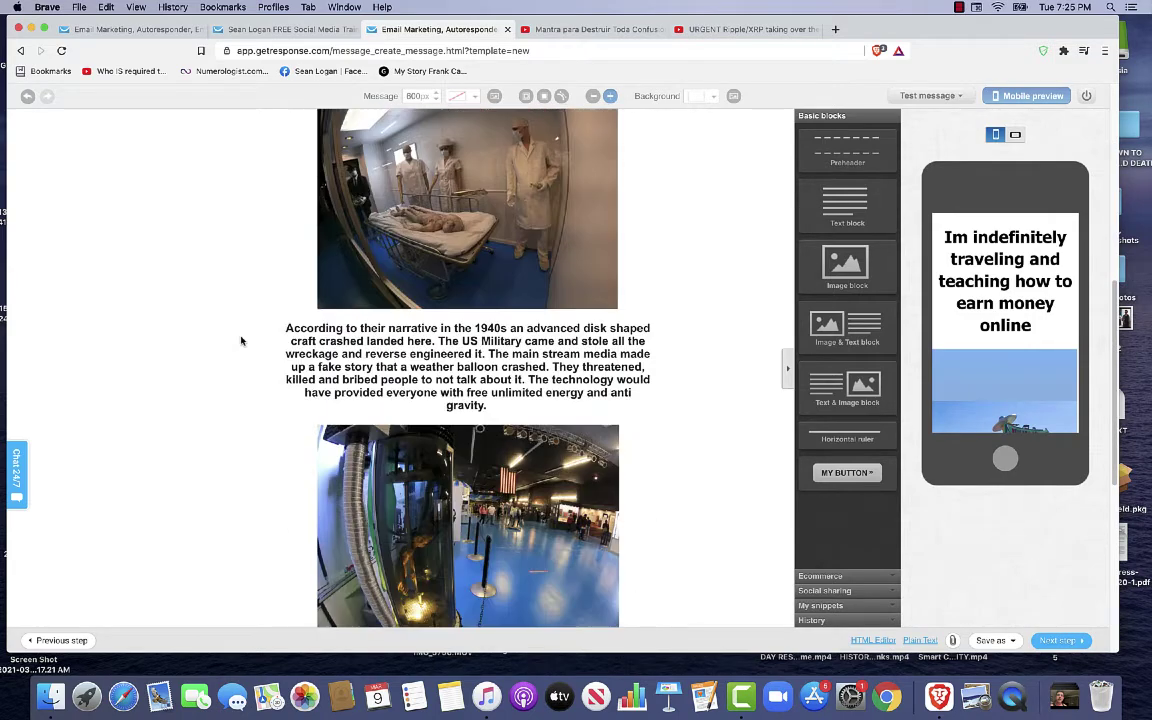
{"action": "scroll", "coordinate": [241, 341], "scroll_direction": "down", "scroll_amount": 5}
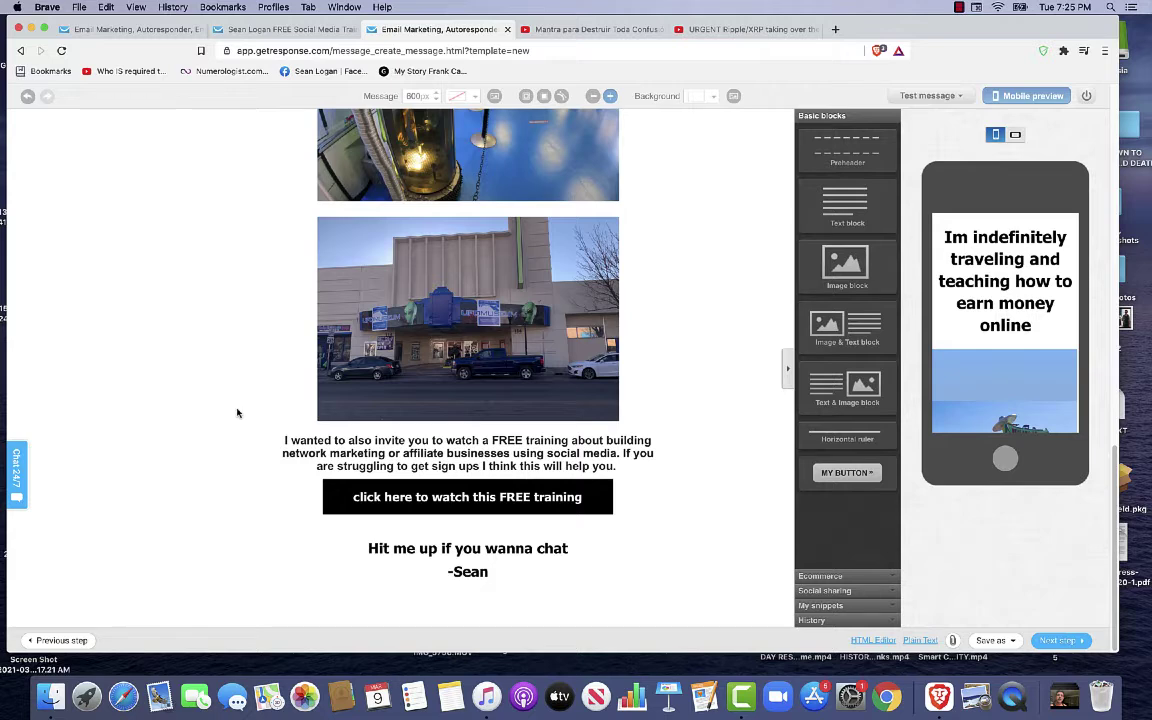
{"action": "scroll", "coordinate": [257, 440], "scroll_direction": "up", "scroll_amount": 10}
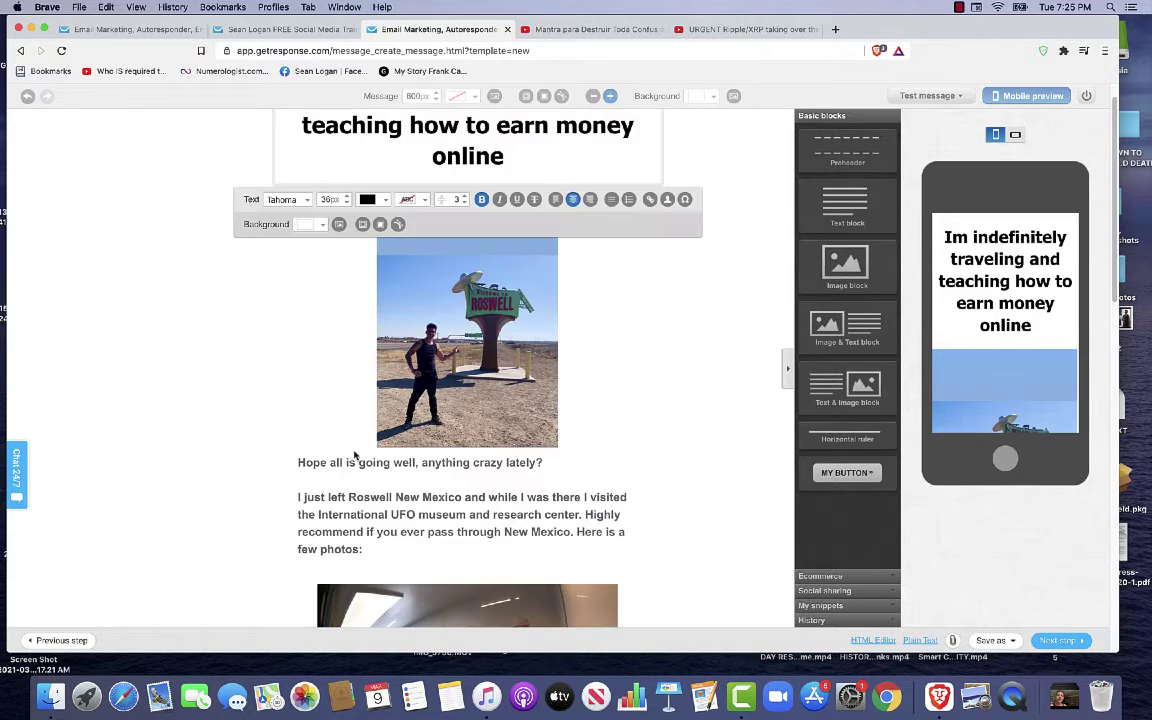
{"action": "scroll", "coordinate": [751, 406], "scroll_direction": "up", "scroll_amount": 2}
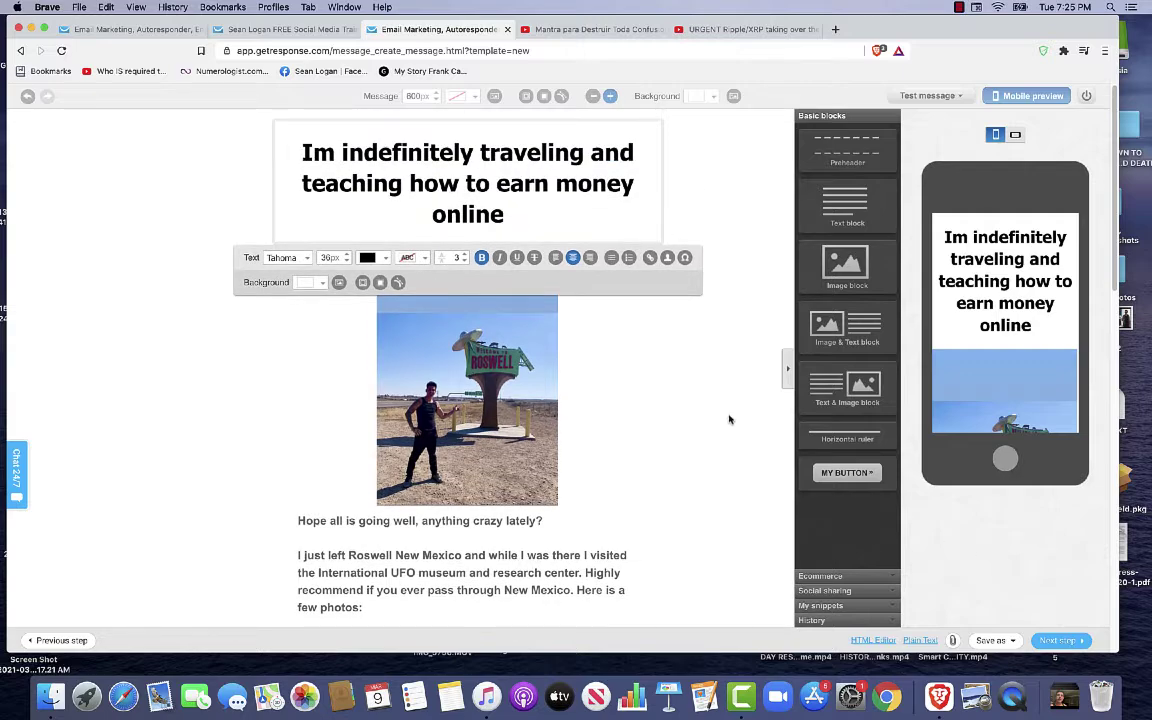
Inspect the URL and formatting settings of the "click here to watch this FREE training" button, leaving them as they are.
{"action": "left_click", "coordinate": [662, 446]}
{"action": "scroll", "coordinate": [656, 448], "scroll_direction": "down", "scroll_amount": 2}
{"action": "scroll", "coordinate": [655, 448], "scroll_direction": "down", "scroll_amount": 10}
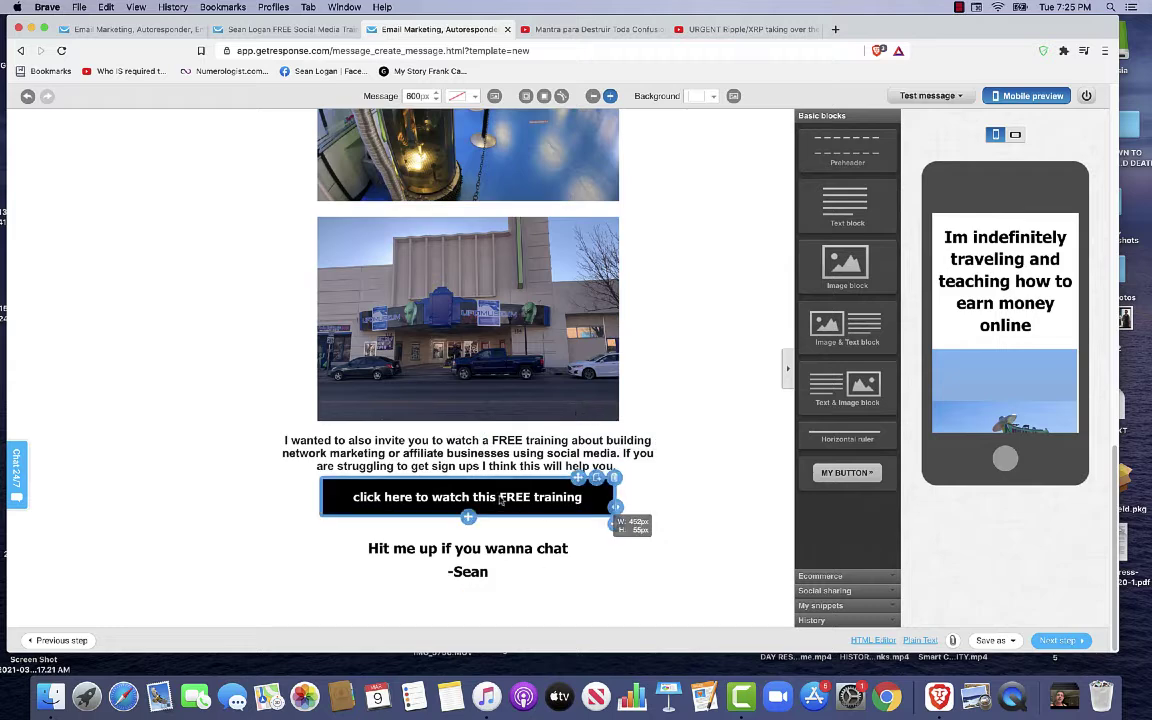
{"action": "left_click", "coordinate": [460, 498]}
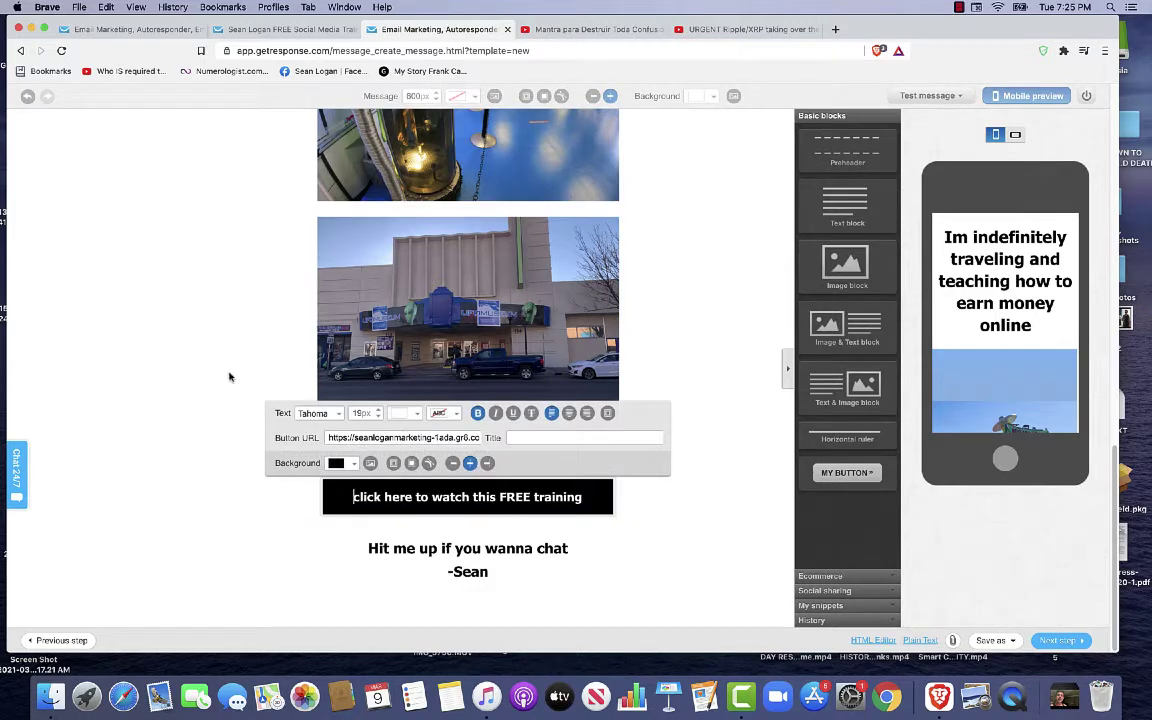
{"action": "left_click", "coordinate": [205, 340]}
{"action": "scroll", "coordinate": [423, 293], "scroll_direction": "up", "scroll_amount": 5}
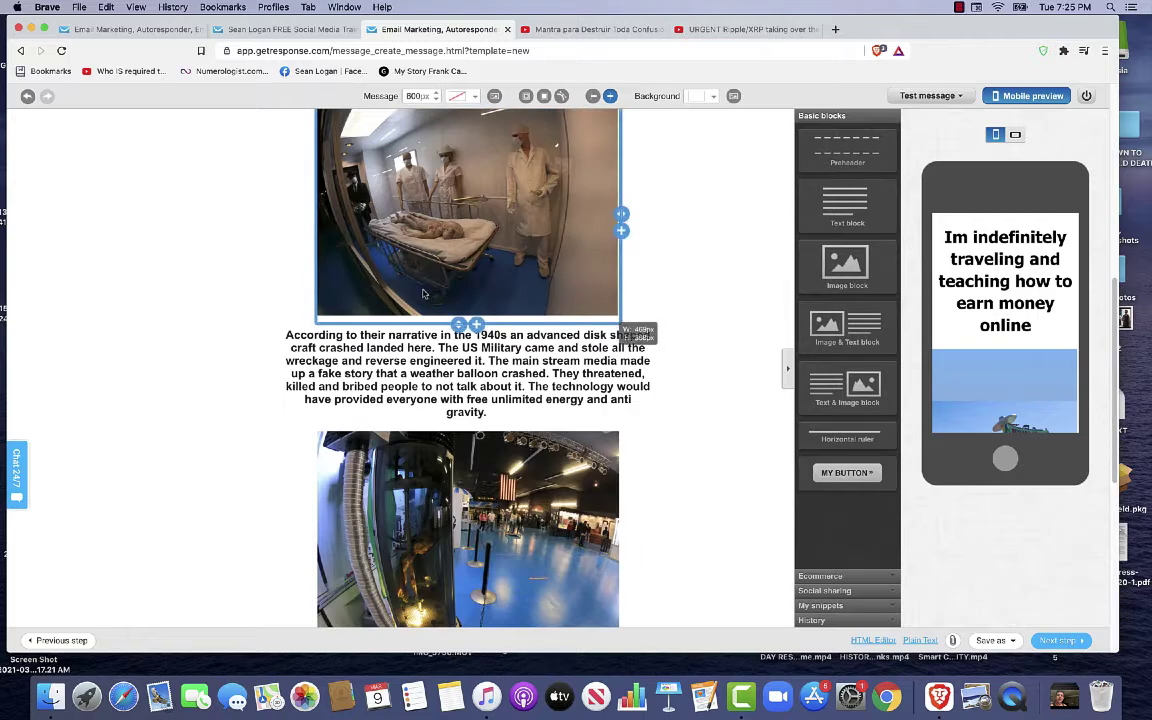
{"action": "scroll", "coordinate": [423, 293], "scroll_direction": "up", "scroll_amount": 5}
{"action": "scroll", "coordinate": [423, 293], "scroll_direction": "down", "scroll_amount": 2}
{"action": "scroll", "coordinate": [456, 172], "scroll_direction": "up", "scroll_amount": 1}
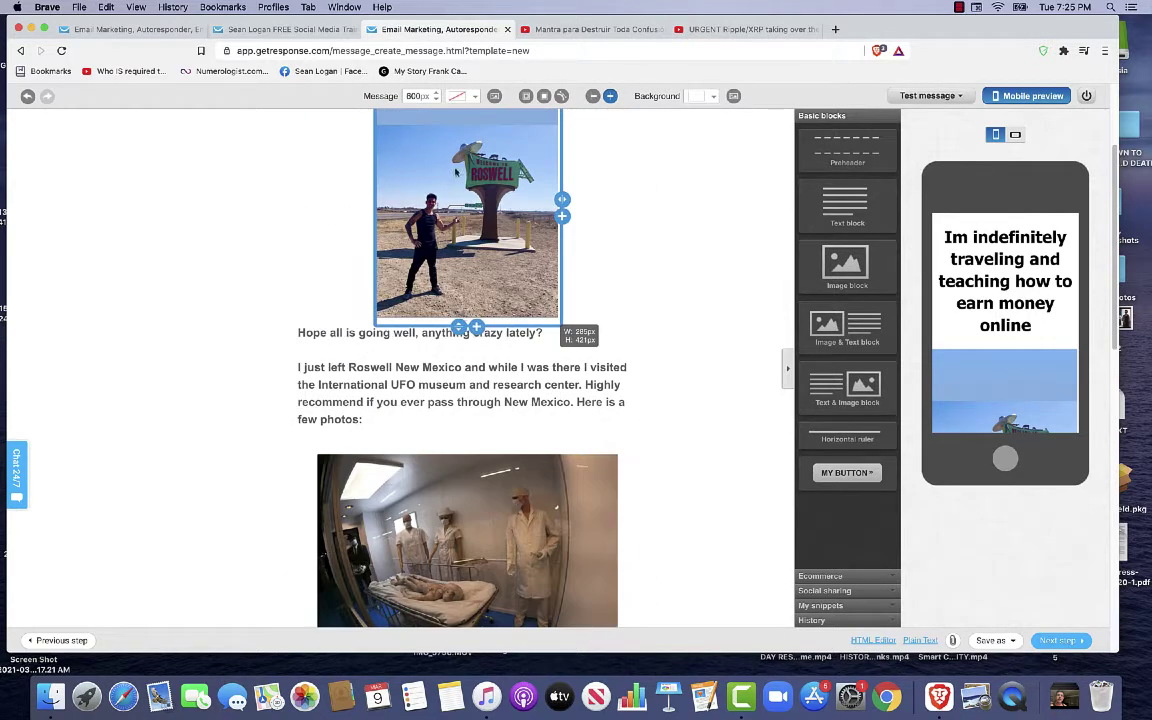
{"action": "scroll", "coordinate": [352, 357], "scroll_direction": "down", "scroll_amount": 1}
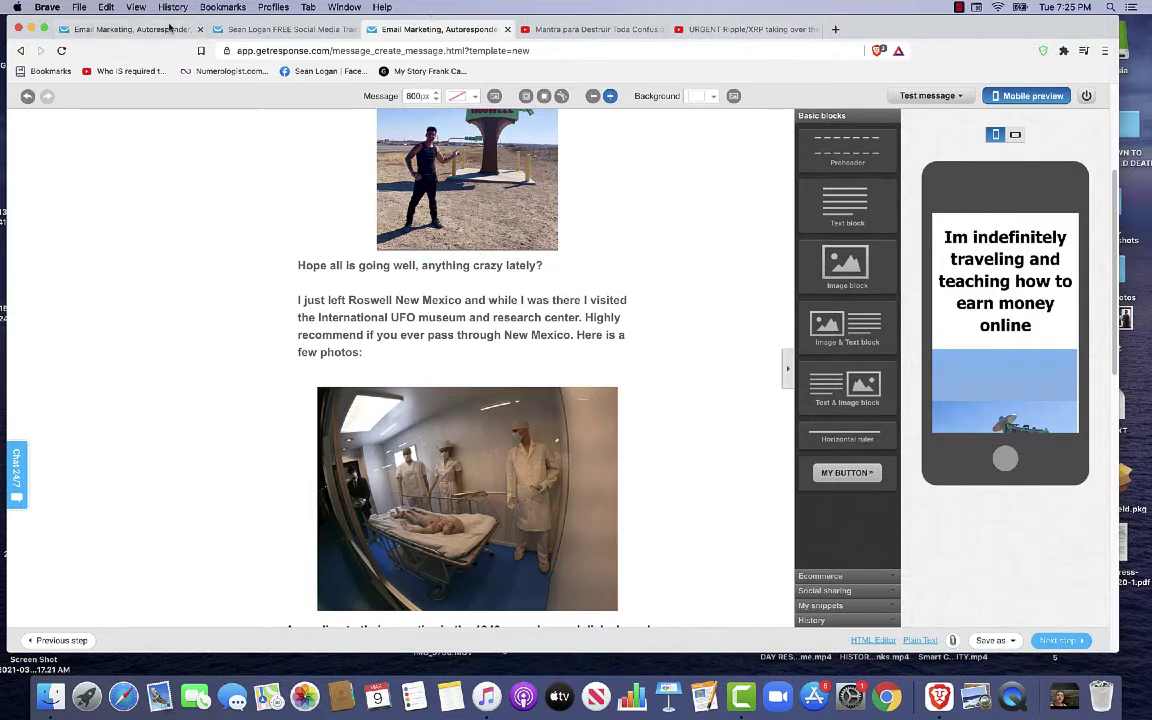
Open the account's own Facebook profile in a new browser tab and copy its page address.
{"action": "key", "text": "super+t"}
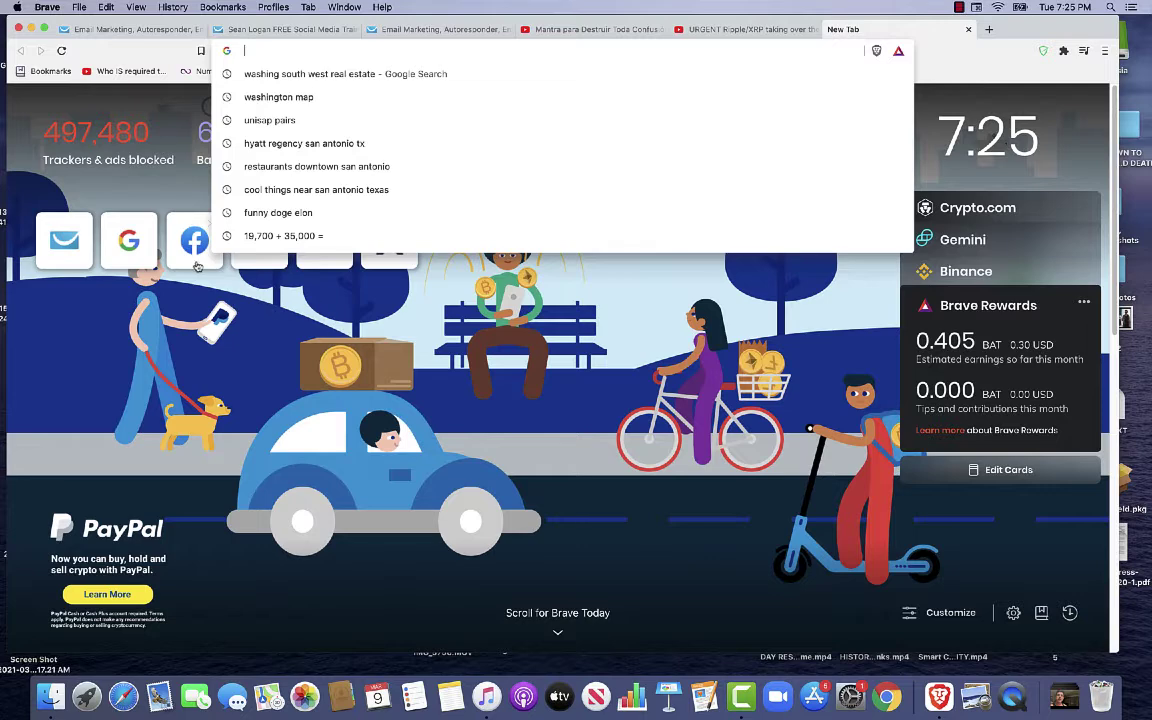
{"action": "left_click", "coordinate": [195, 258]}
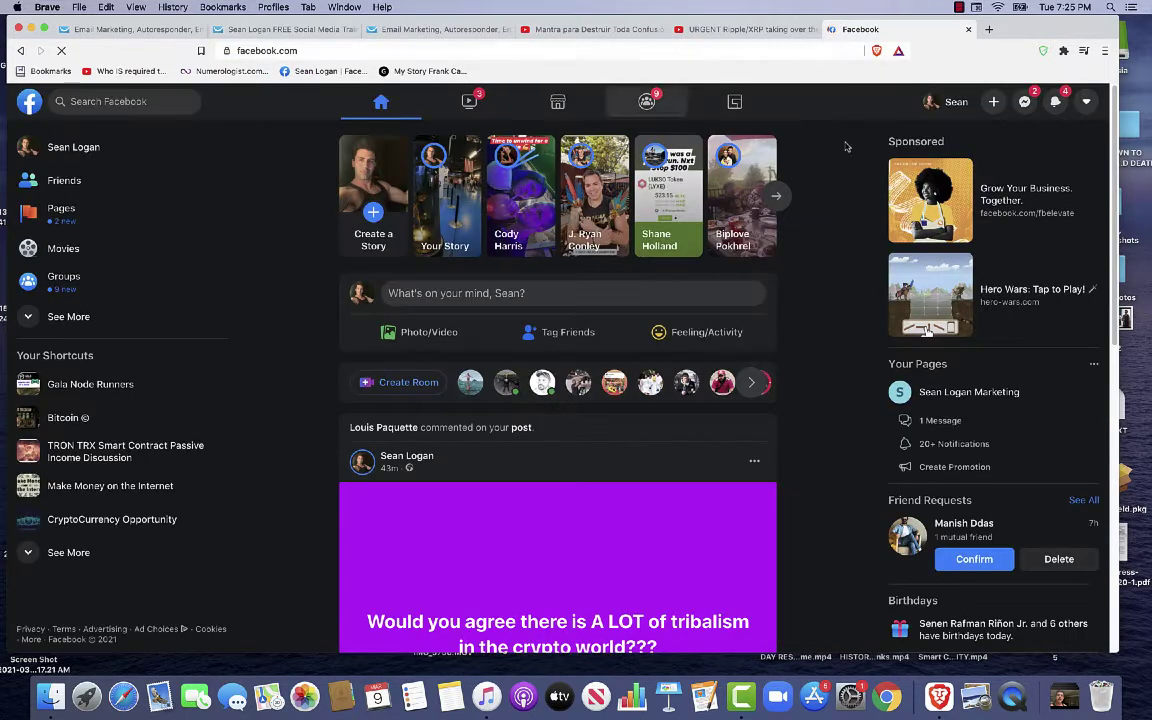
{"action": "left_click", "coordinate": [954, 104]}
{"action": "left_click", "coordinate": [613, 50]}
{"action": "key", "text": "ctrl+c"}
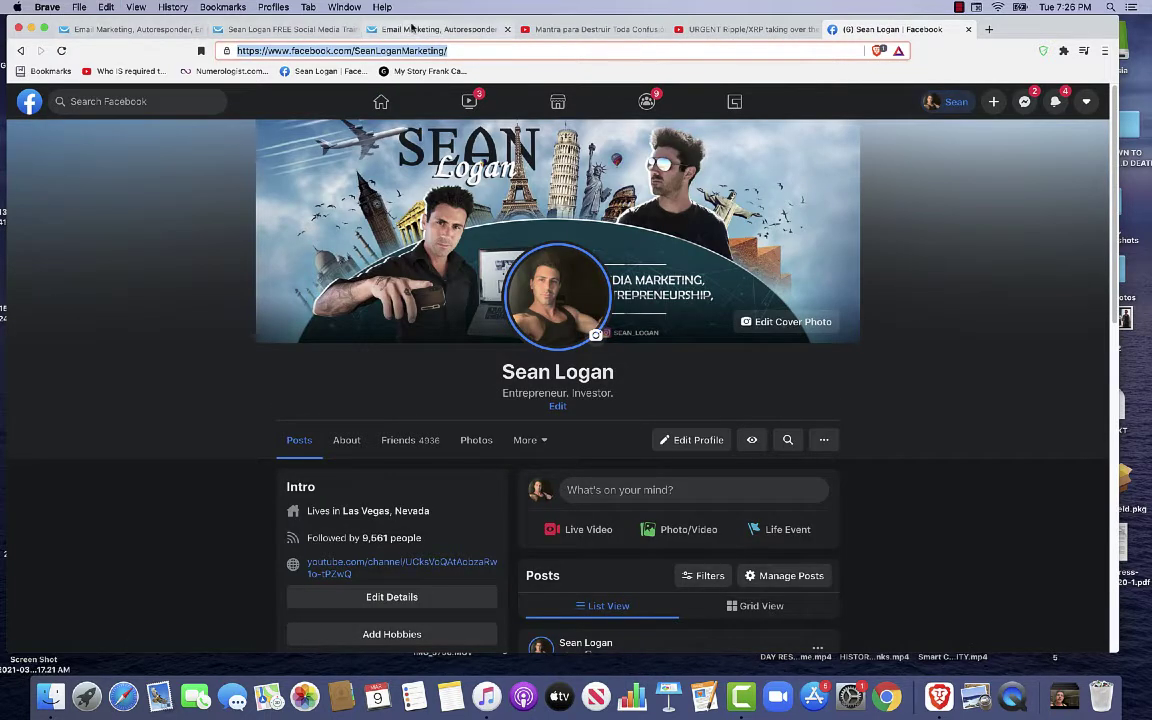
Return to the email draft and link the Roswell sign photo to the copied Facebook profile address.
{"action": "left_click", "coordinate": [415, 30]}
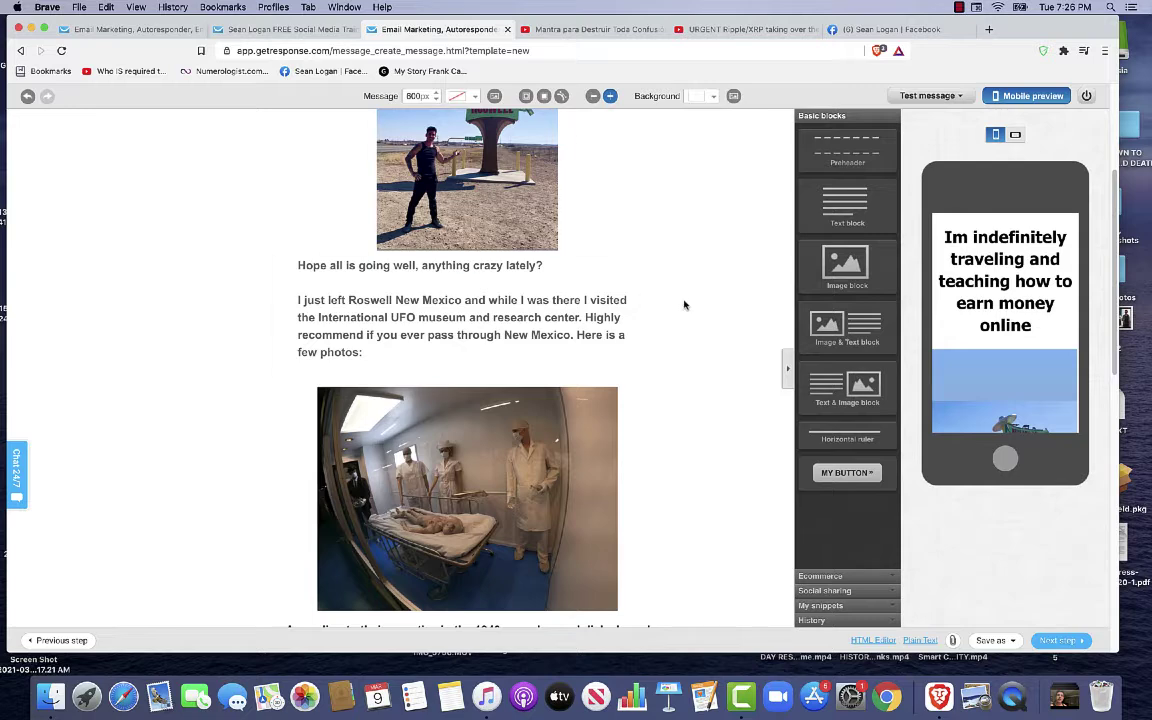
{"action": "scroll", "coordinate": [682, 308], "scroll_direction": "up", "scroll_amount": 5}
{"action": "left_click", "coordinate": [383, 387]}
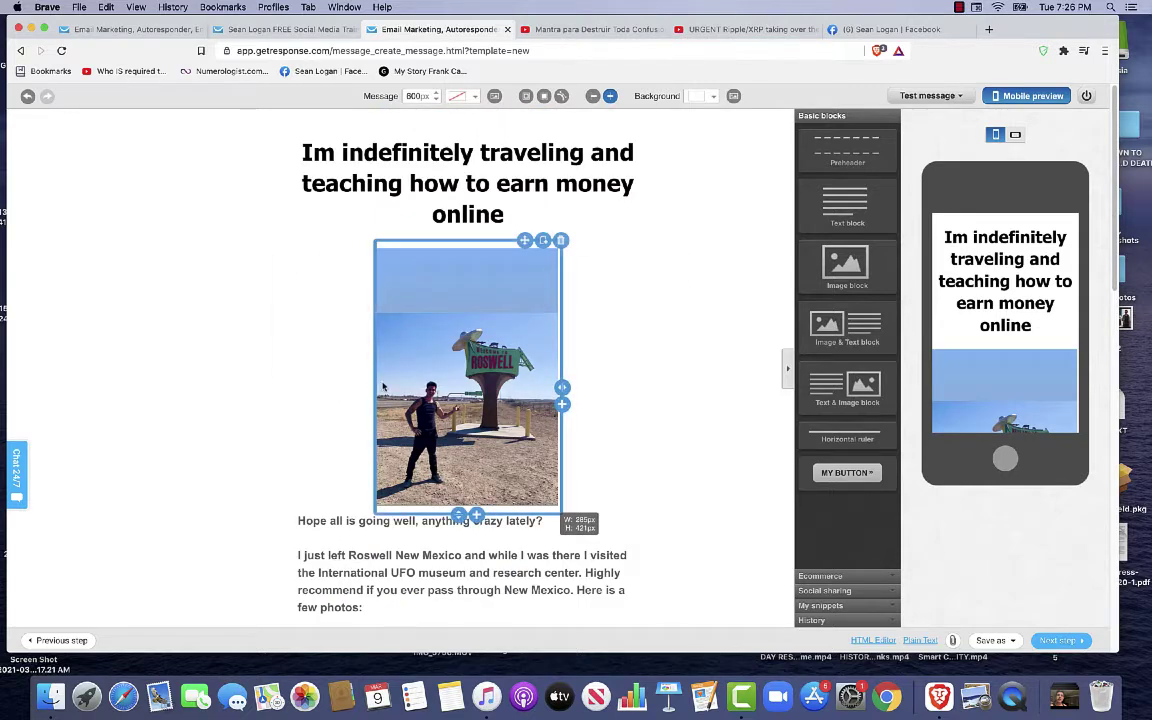
{"action": "left_click", "coordinate": [455, 364]}
{"action": "left_click", "coordinate": [580, 202]}
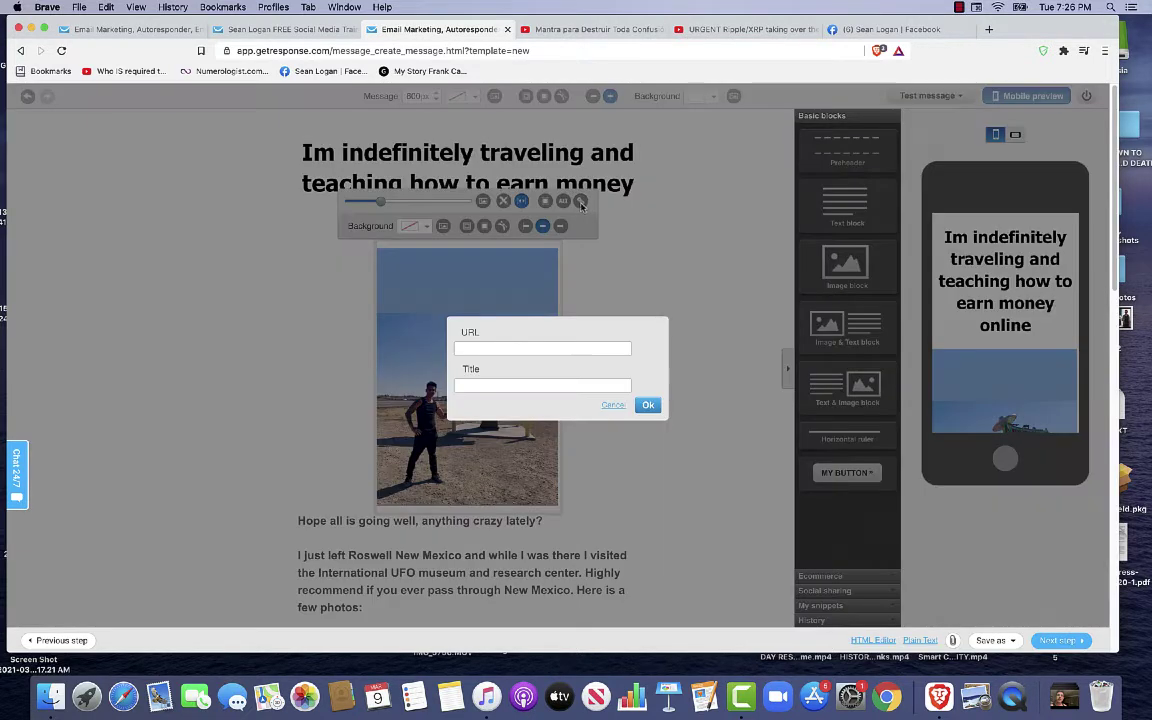
{"action": "left_click", "coordinate": [535, 351]}
{"action": "key", "text": "ctrl+v"}
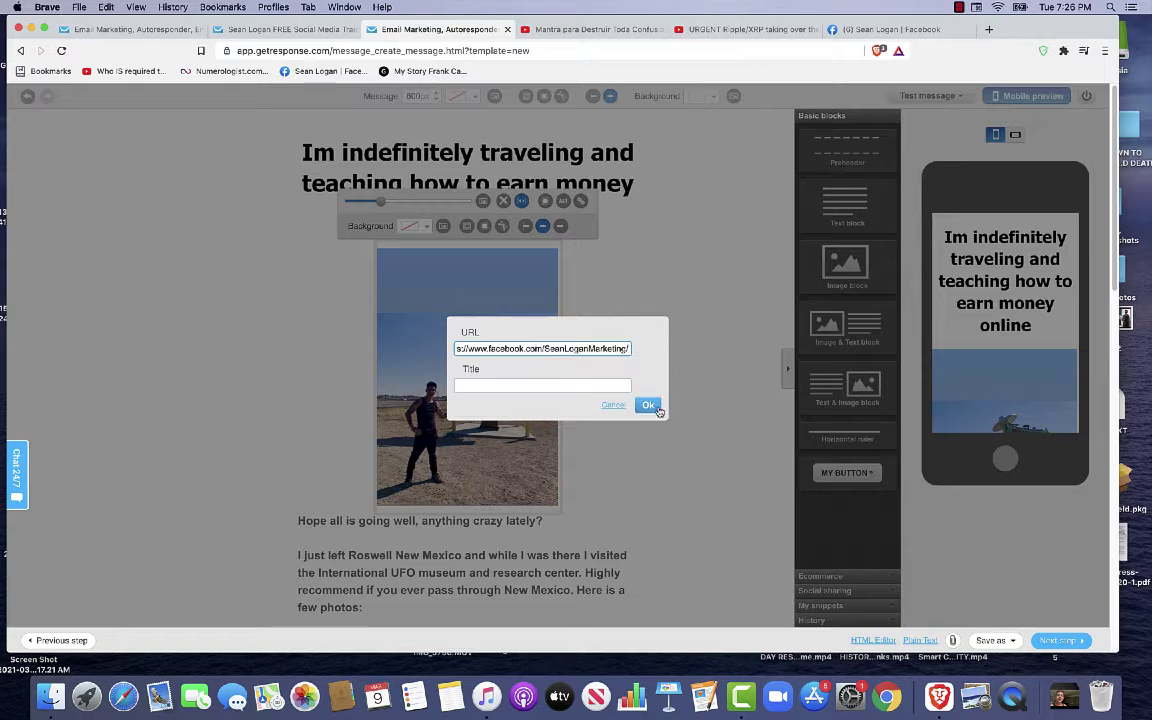
{"action": "left_click", "coordinate": [648, 405]}
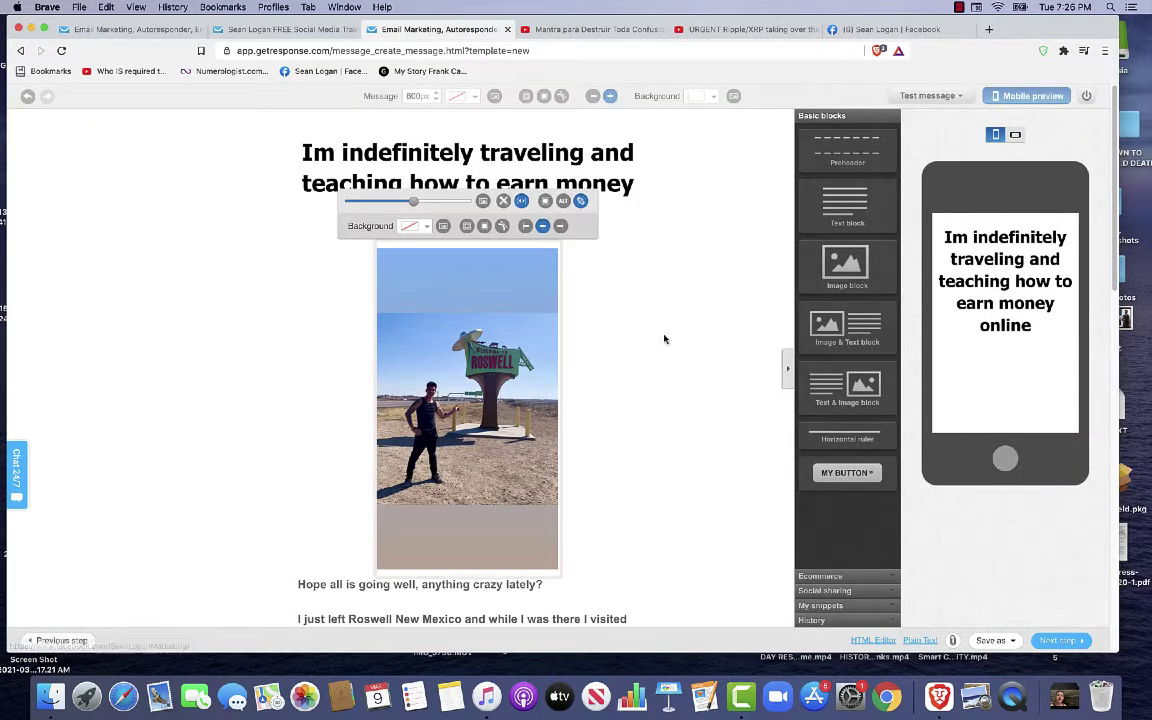
Link the museum photo of the alien on the stretcher to the same Facebook profile address.
{"action": "scroll", "coordinate": [670, 337], "scroll_direction": "down", "scroll_amount": 1}
{"action": "scroll", "coordinate": [684, 393], "scroll_direction": "down", "scroll_amount": 2}
{"action": "scroll", "coordinate": [617, 355], "scroll_direction": "down", "scroll_amount": 5}
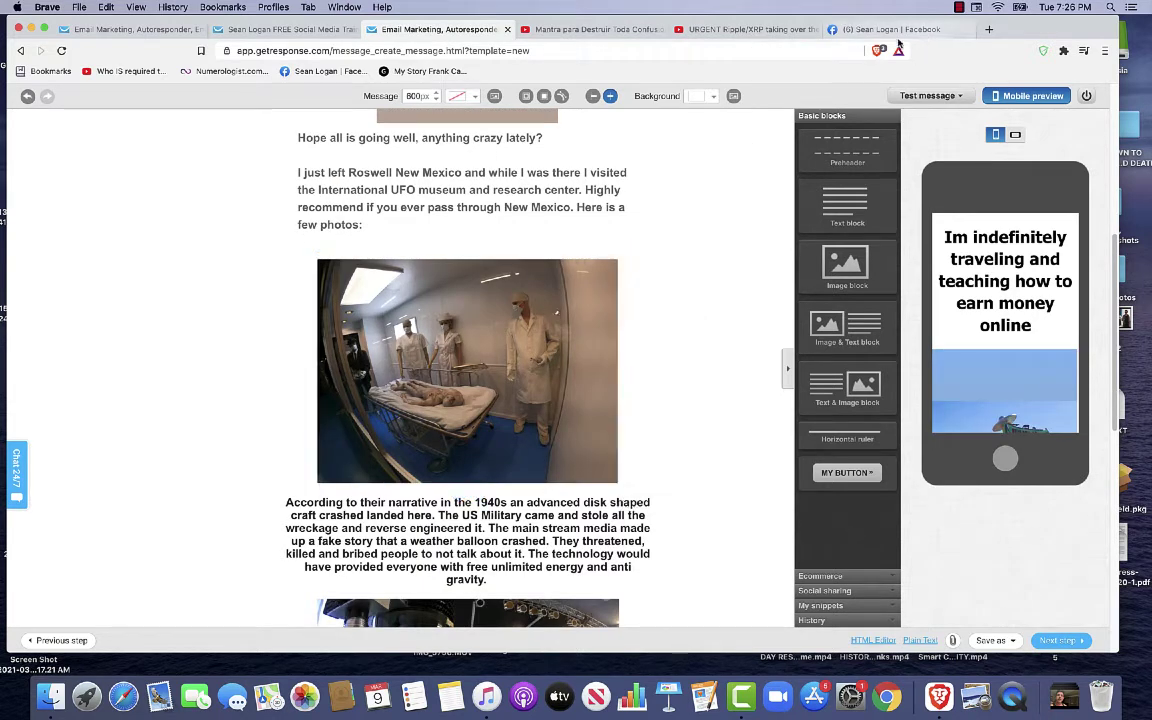
{"action": "left_click", "coordinate": [485, 270]}
{"action": "left_click", "coordinate": [581, 213]}
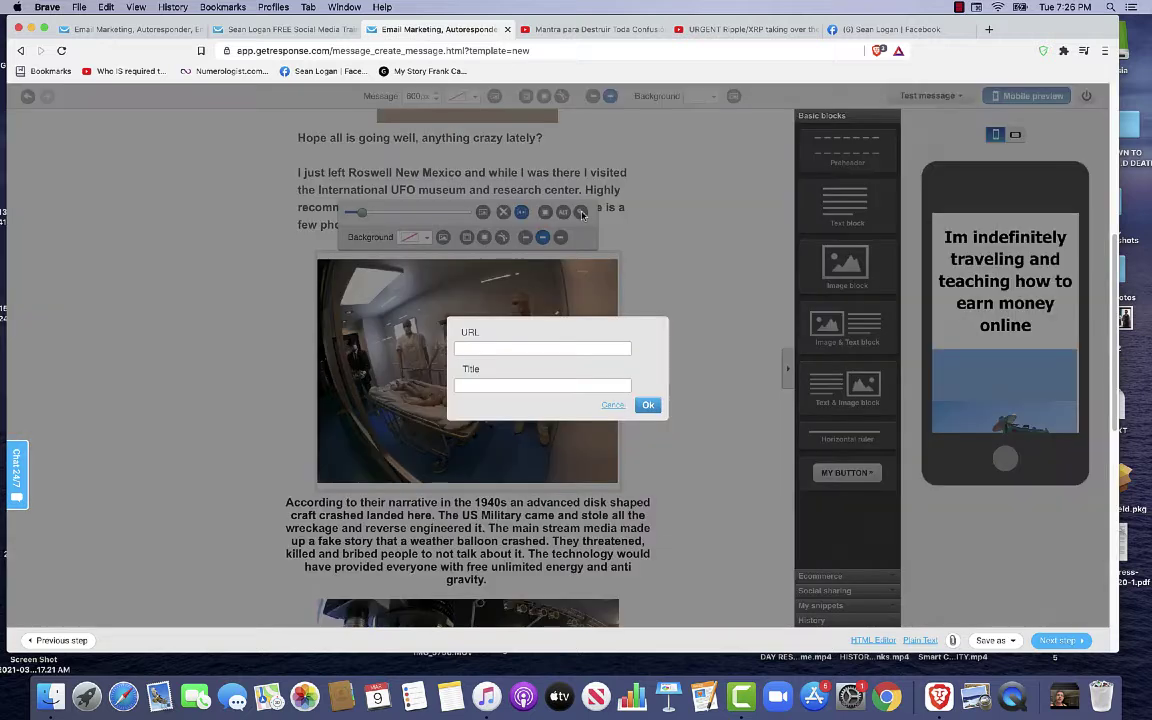
{"action": "key", "text": "super+v"}
{"action": "left_click", "coordinate": [646, 404]}
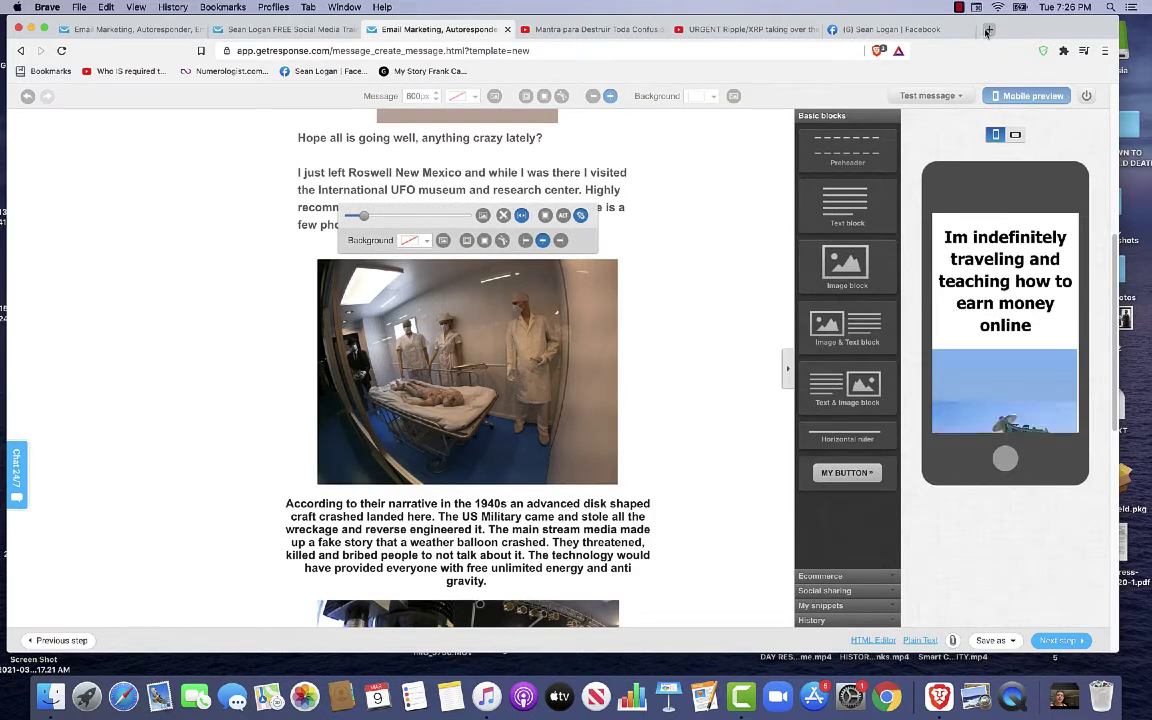
Insert a button between the glass tank photo and the museum building photo, with a text block above it.
{"action": "scroll", "coordinate": [698, 352], "scroll_direction": "down", "scroll_amount": 10}
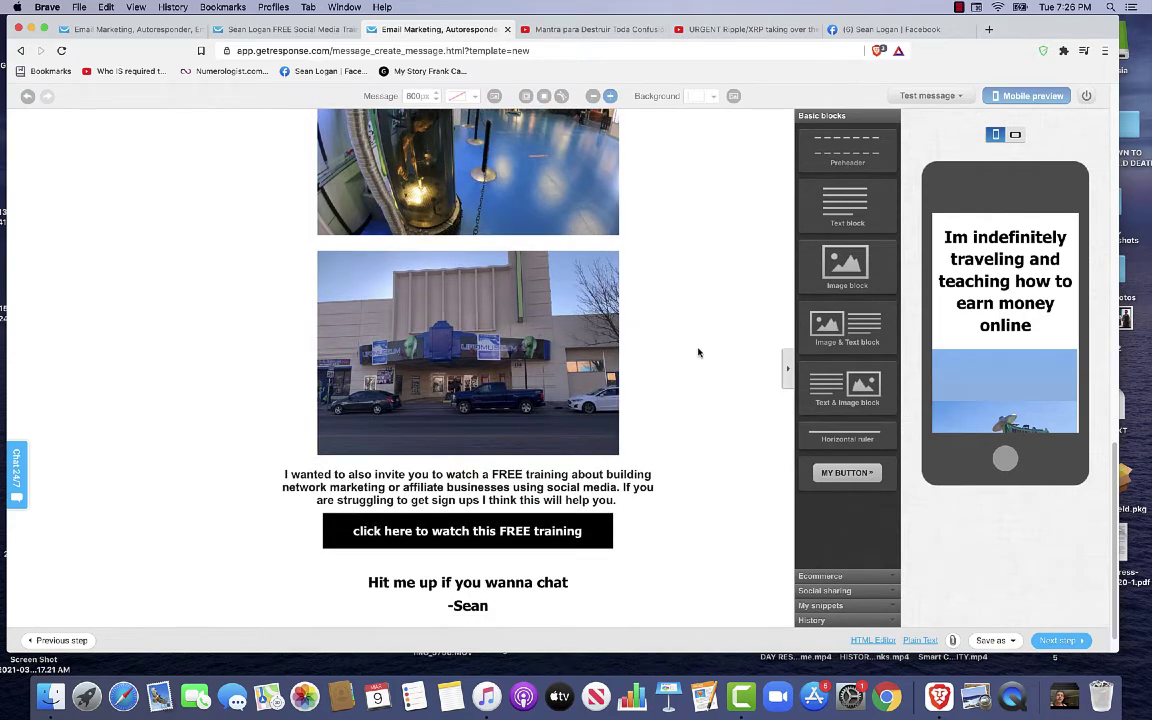
{"action": "scroll", "coordinate": [698, 352], "scroll_direction": "up", "scroll_amount": 5}
{"action": "scroll", "coordinate": [698, 352], "scroll_direction": "down", "scroll_amount": 1}
{"action": "scroll", "coordinate": [698, 352], "scroll_direction": "up", "scroll_amount": 1}
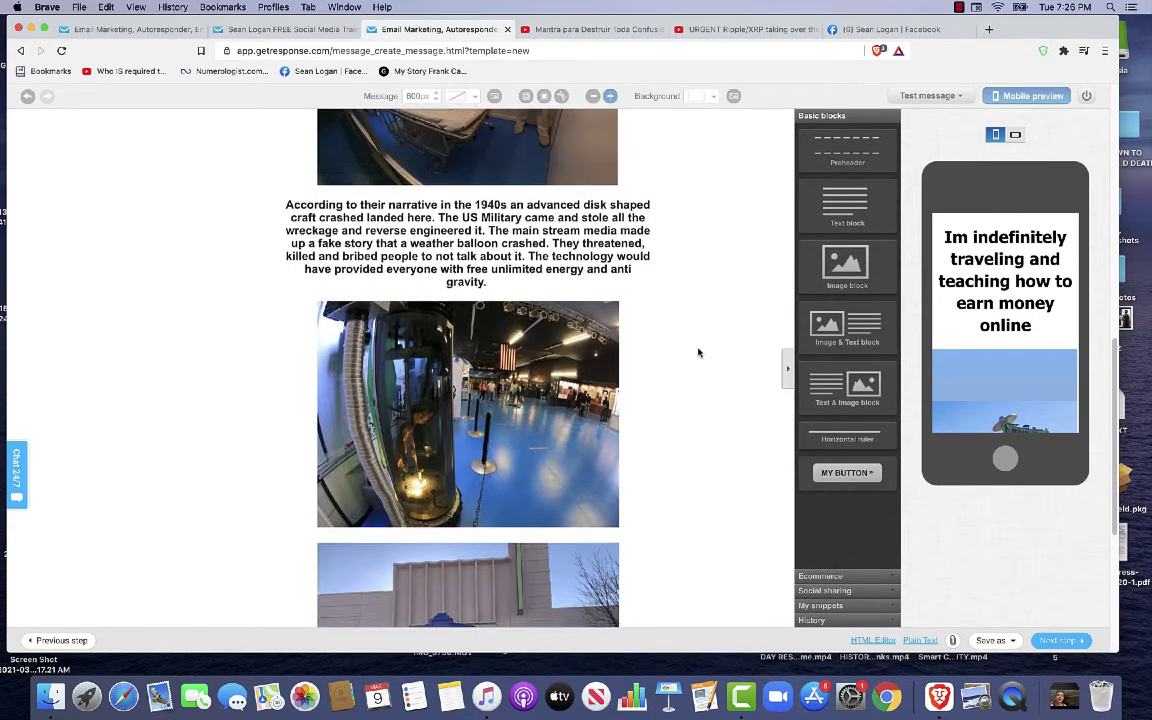
{"action": "scroll", "coordinate": [698, 352], "scroll_direction": "down", "scroll_amount": 3}
{"action": "scroll", "coordinate": [668, 334], "scroll_direction": "up", "scroll_amount": 4}
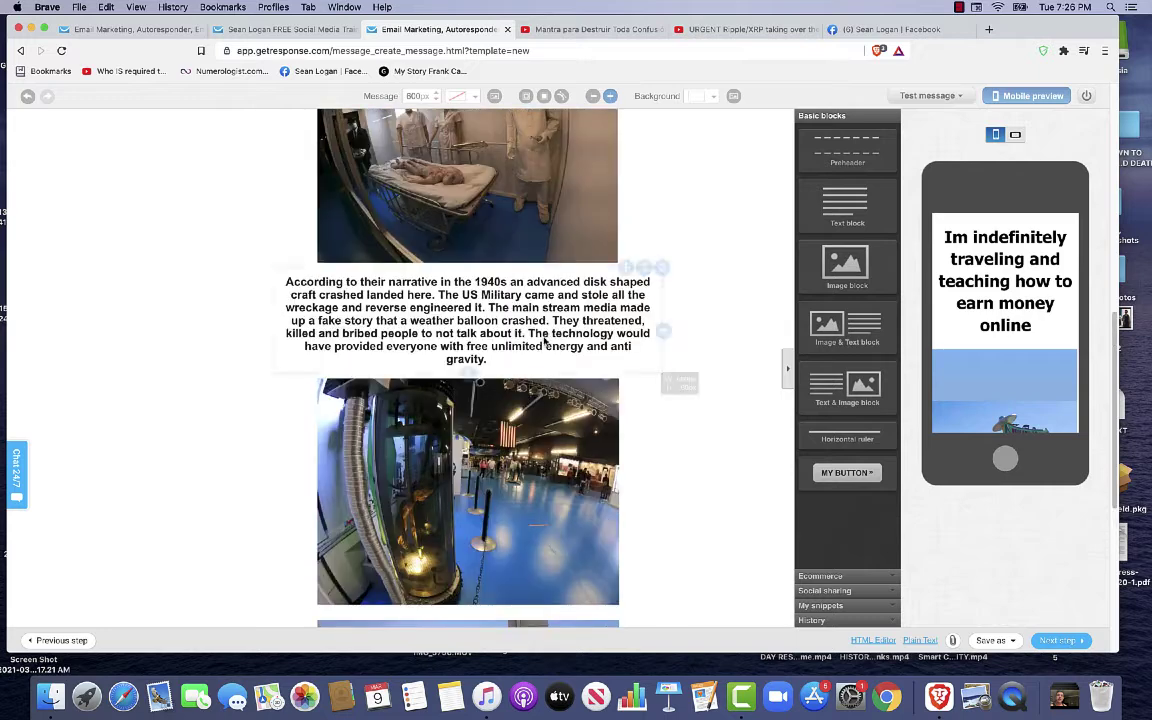
{"action": "scroll", "coordinate": [673, 380], "scroll_direction": "down", "scroll_amount": 2}
{"action": "left_click_drag", "start_coordinate": [847, 472], "coordinate": [586, 450]}
{"action": "left_click_drag", "start_coordinate": [845, 203], "coordinate": [362, 477]}
Replace the new text block's placeholder content with "FOLLOW MY ADVENTURES ON INSTAGRAM!" and a second line of three 👇 emojis.
{"action": "triple_click", "coordinate": [362, 477]}
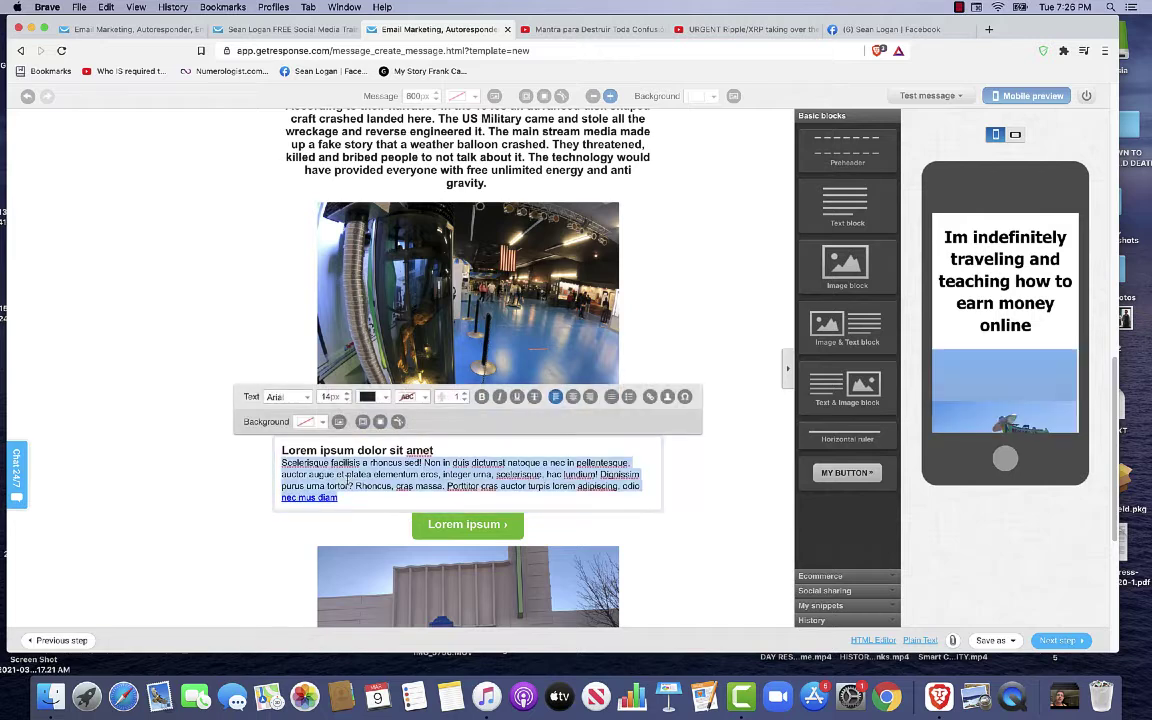
{"action": "key", "text": "BackSpace"}
{"action": "left_click", "coordinate": [354, 453]}
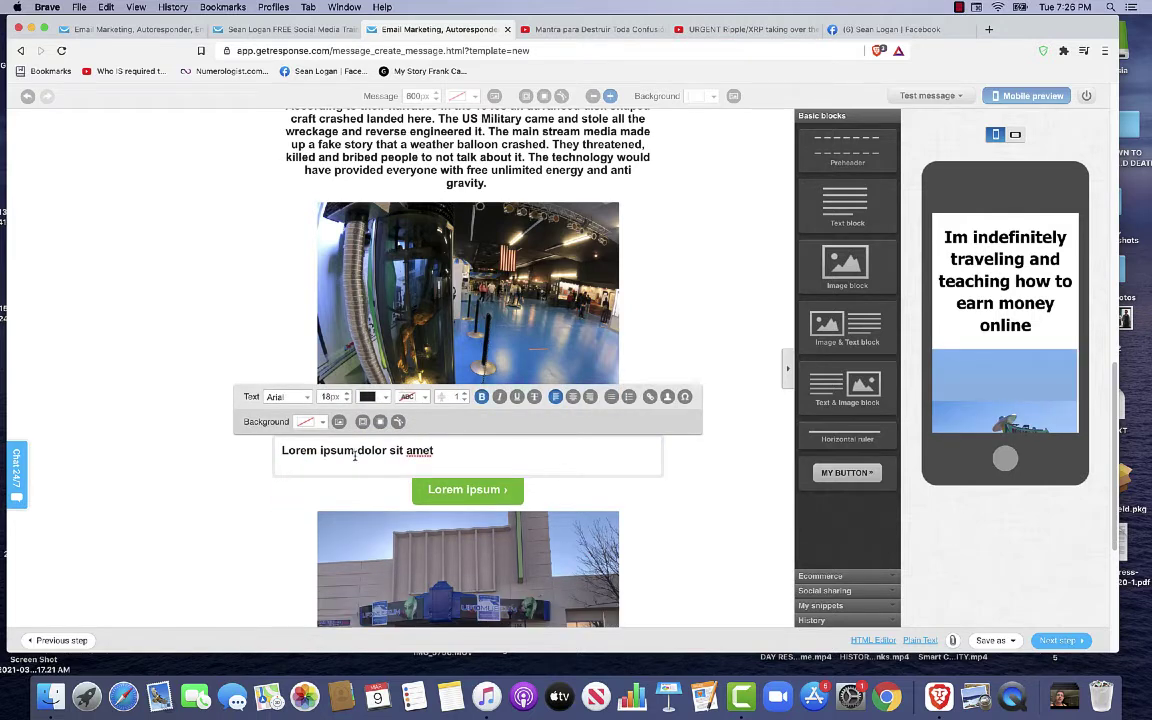
{"action": "triple_click", "coordinate": [354, 452]}
{"action": "type", "text": "FOLL"}
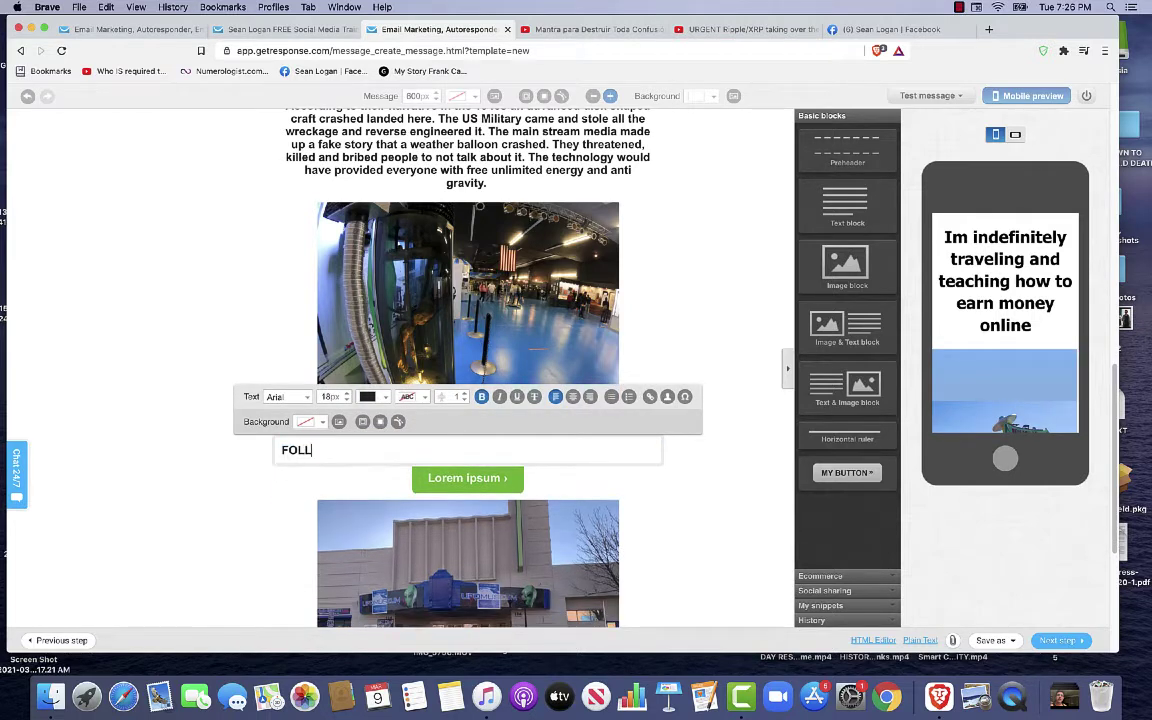
{"action": "type", "text": "OW MY ADVENTURES ON INSTAGRA"}
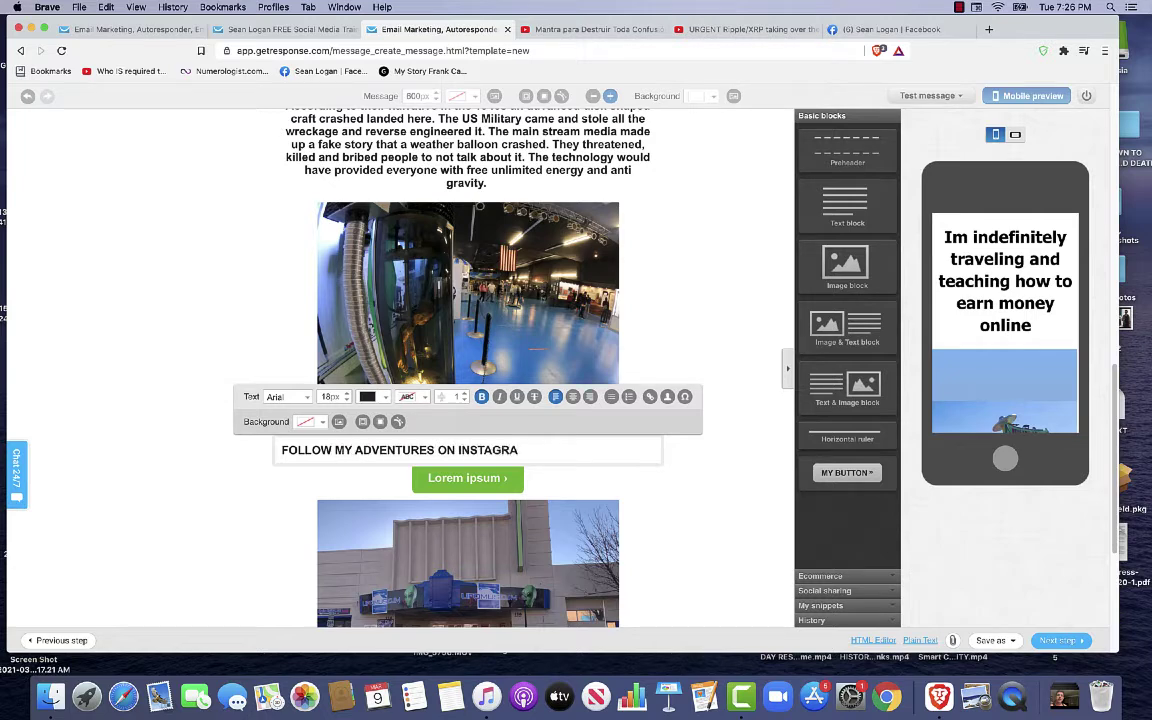
{"action": "type", "text": "MM!"}
{"action": "key", "text": "Return"}
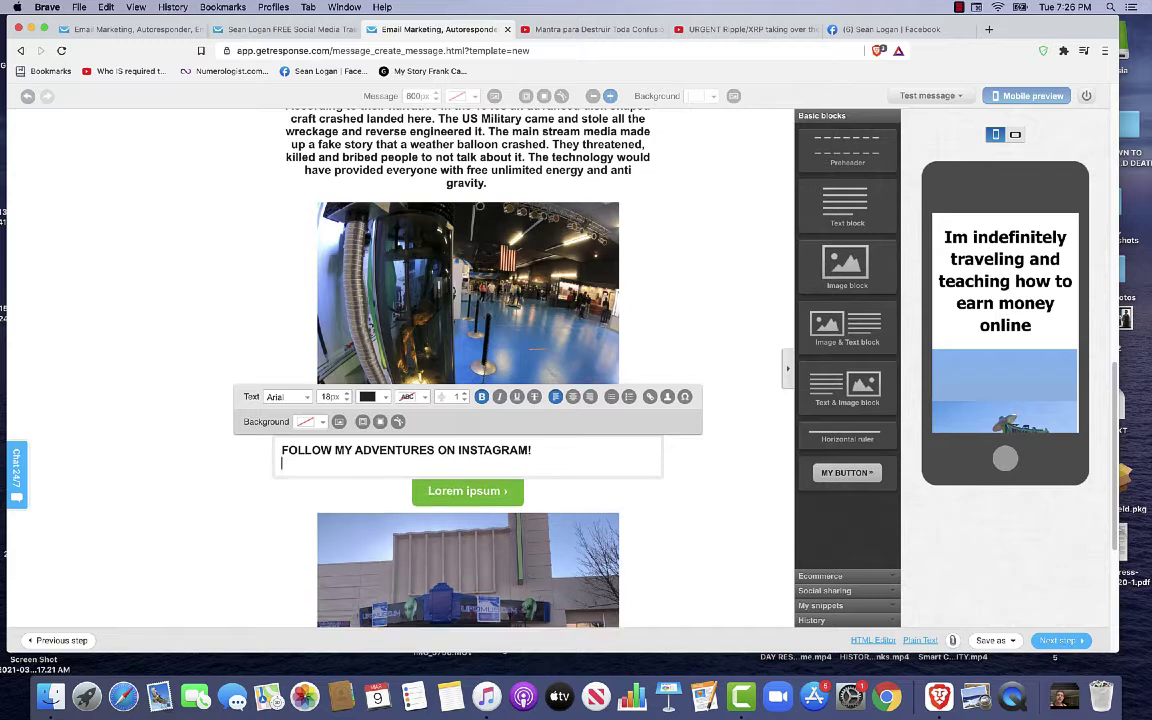
{"action": "type", "text": "👇👇👇"}
Center both lines of the Instagram text and increase their font size by a few pixels.
{"action": "left_click_drag", "start_coordinate": [361, 471], "coordinate": [281, 452]}
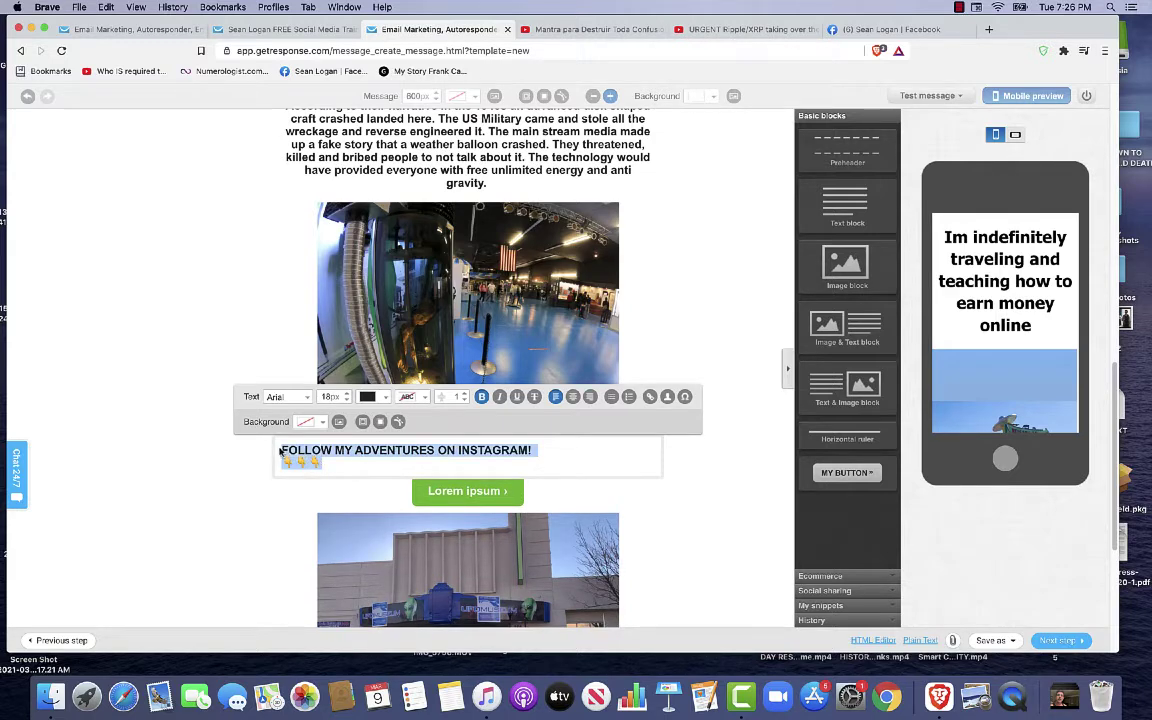
{"action": "left_click", "coordinate": [574, 397]}
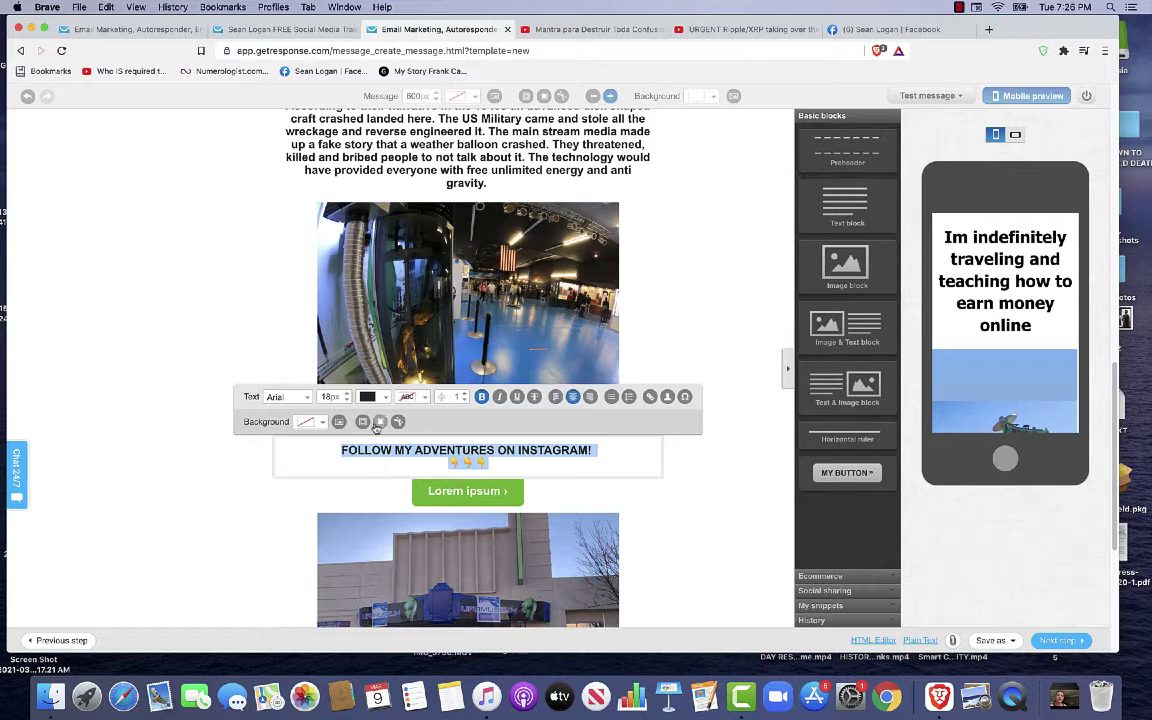
{"action": "left_click", "coordinate": [348, 393]}
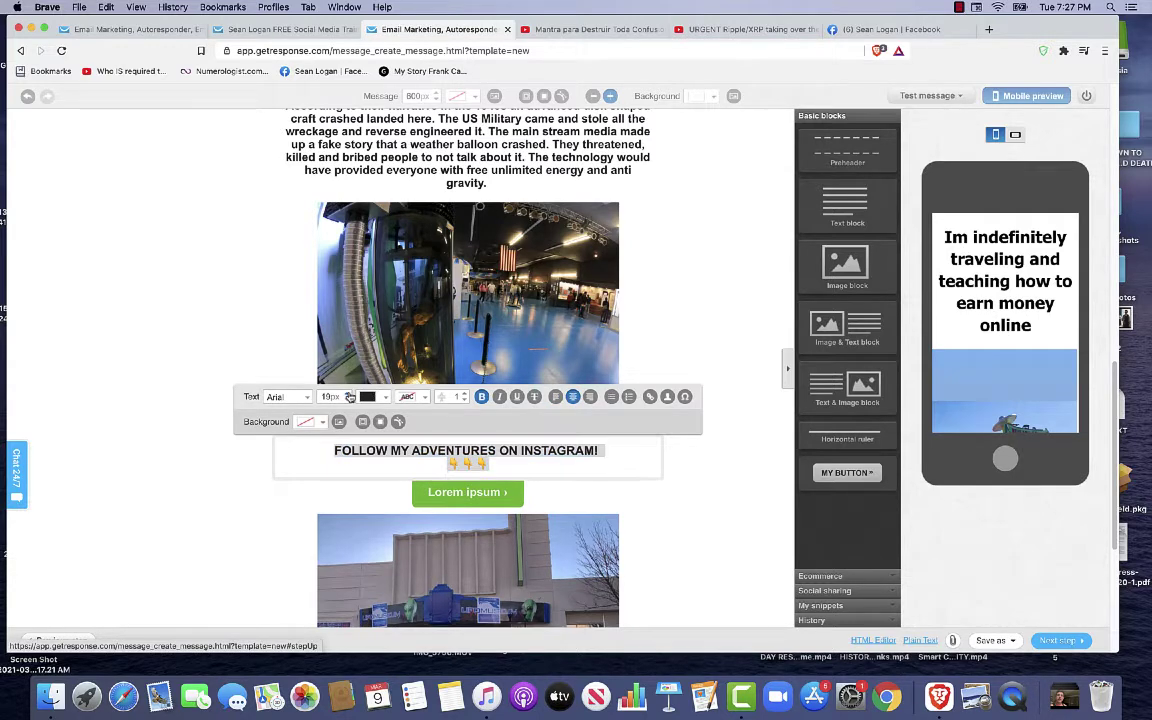
{"action": "left_click", "coordinate": [348, 393]}
{"action": "left_click", "coordinate": [348, 393]}
Change the green button's label to "CLICK HERE FOR MY INSTAGRAM".
{"action": "left_click", "coordinate": [460, 496]}
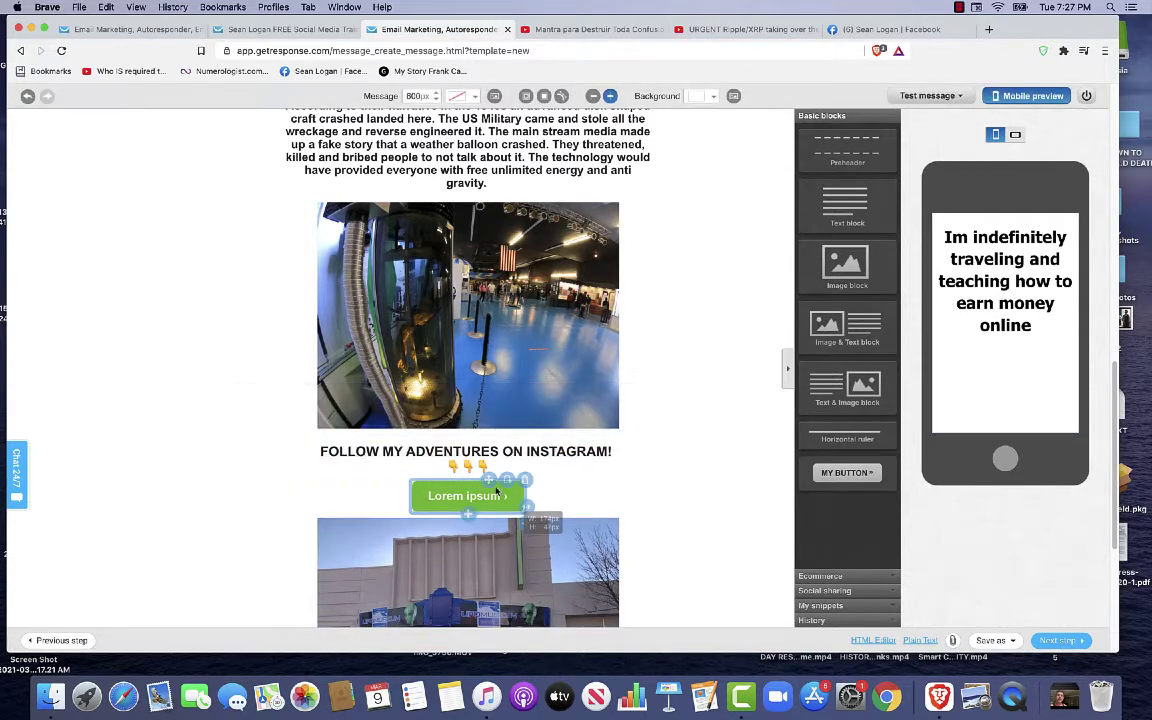
{"action": "key", "text": "super+a"}
{"action": "type", "text": "CLICK HERE"}
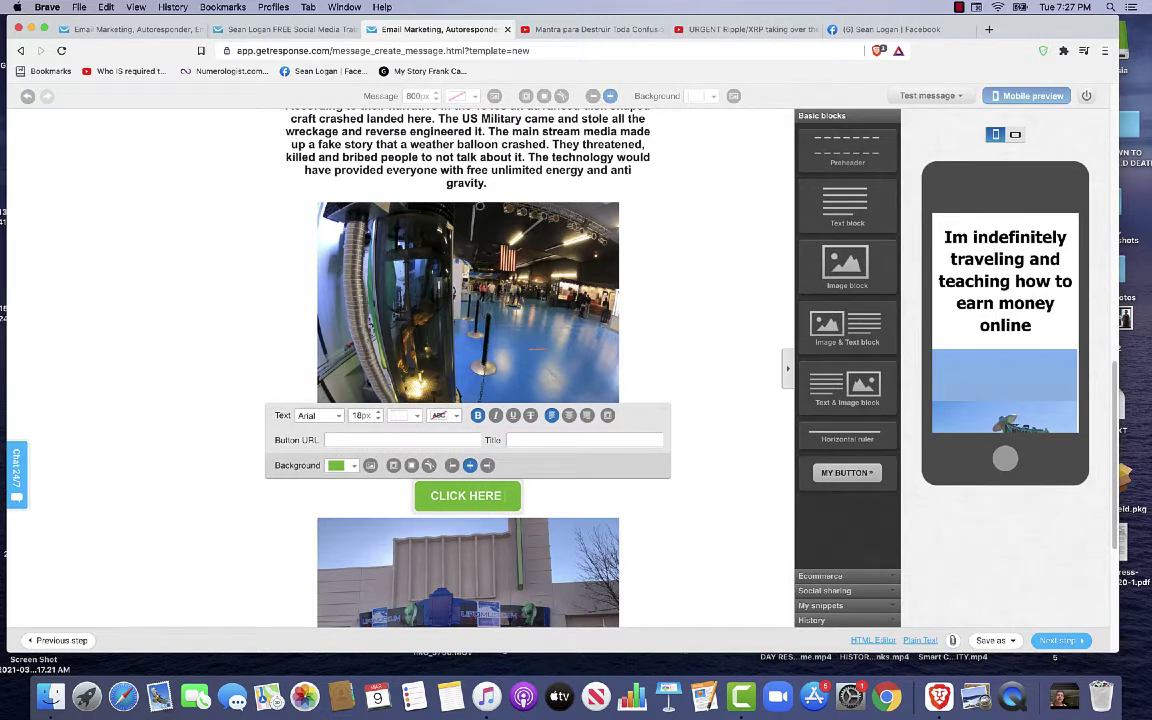
{"action": "type", "text": " FOR MY INS"}
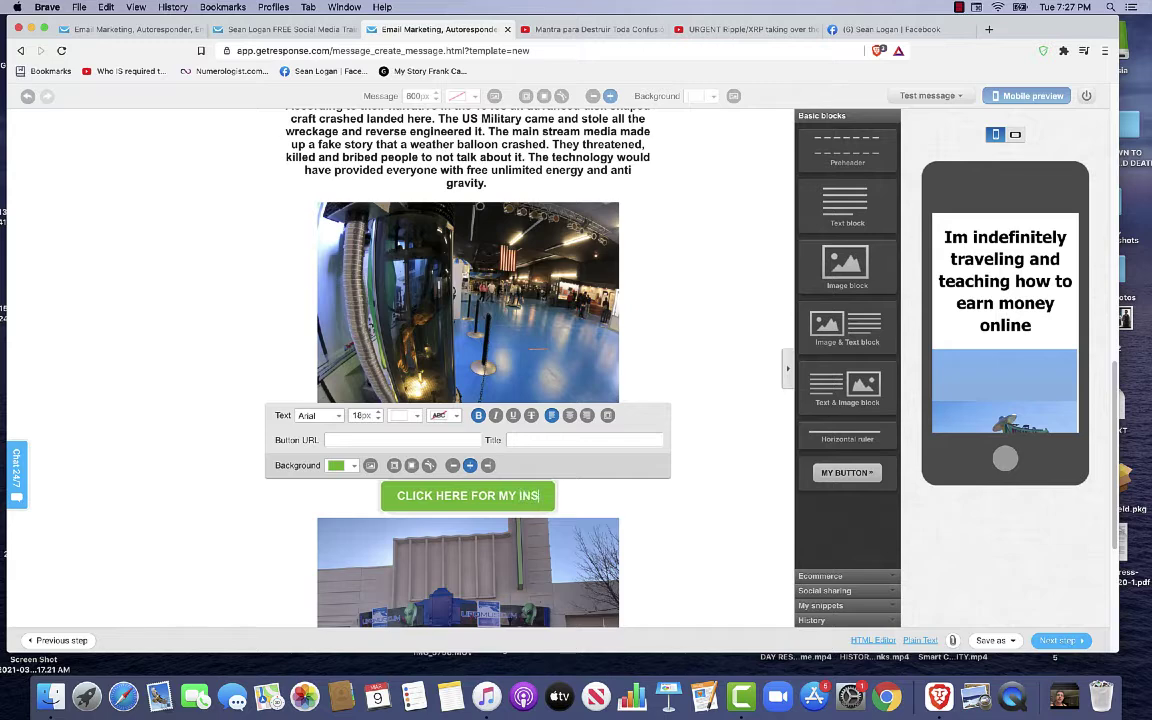
{"action": "type", "text": "TAGRAM"}
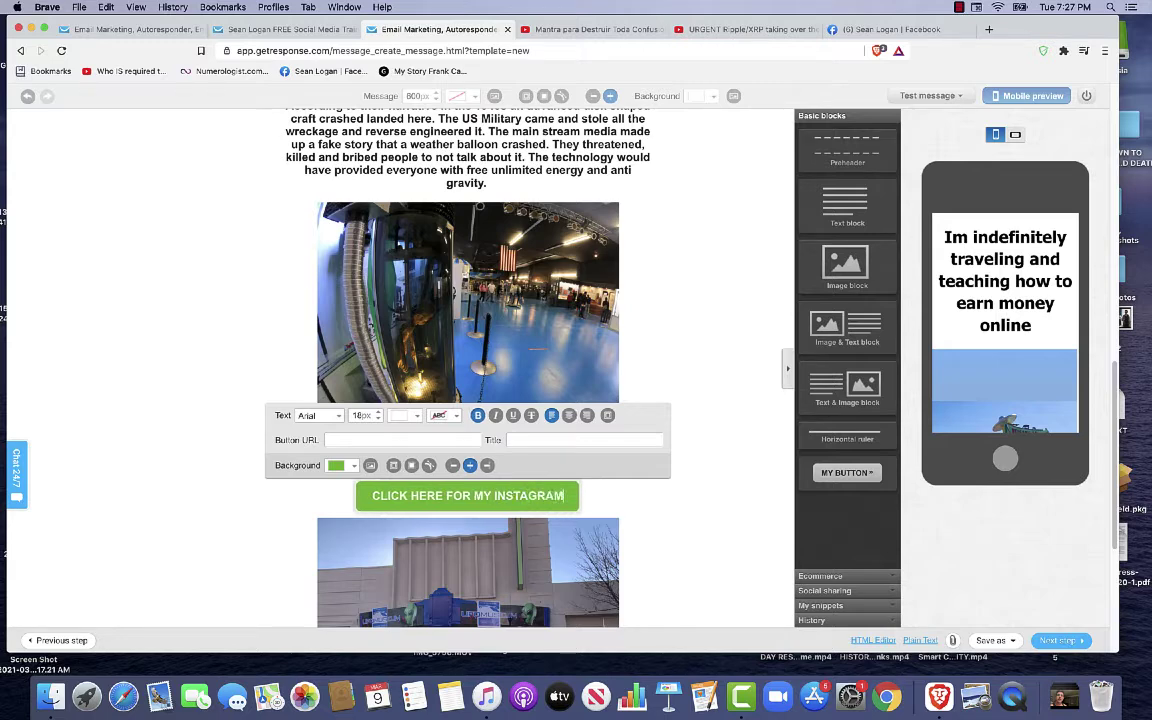
Load the account's own Instagram profile in the Facebook browser tab and copy its page address.
{"action": "left_click", "coordinate": [926, 32]}
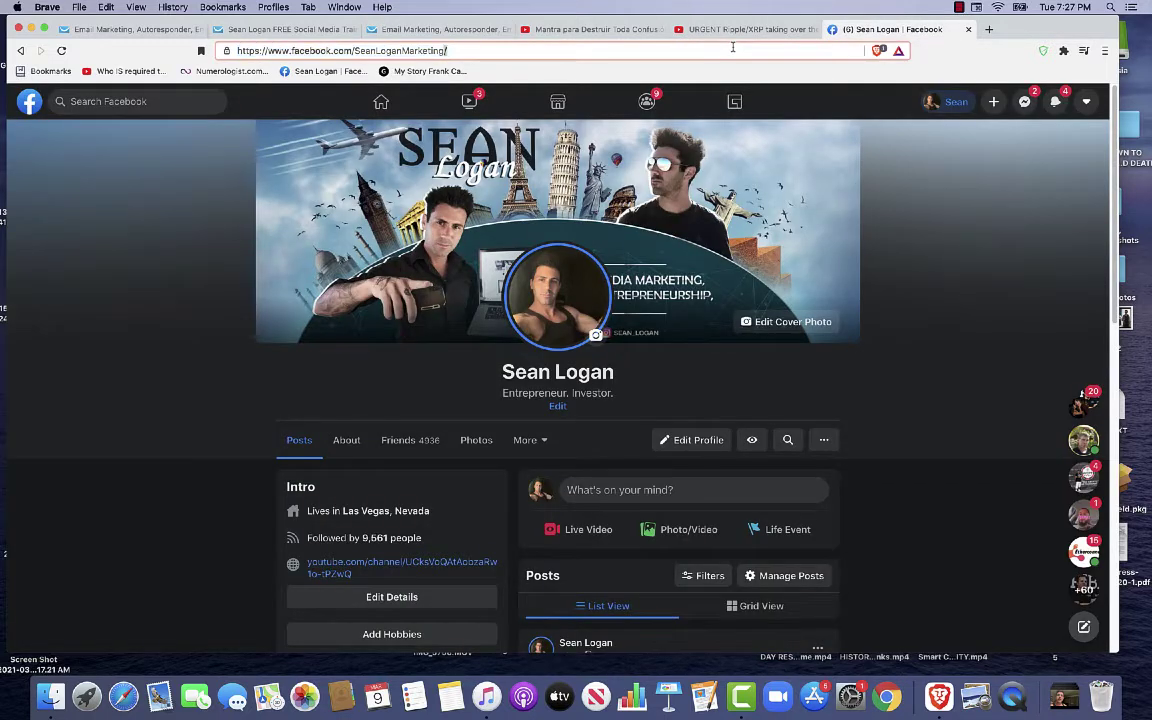
{"action": "left_click", "coordinate": [733, 50]}
{"action": "type", "text": "IN"}
{"action": "key", "text": "Return"}
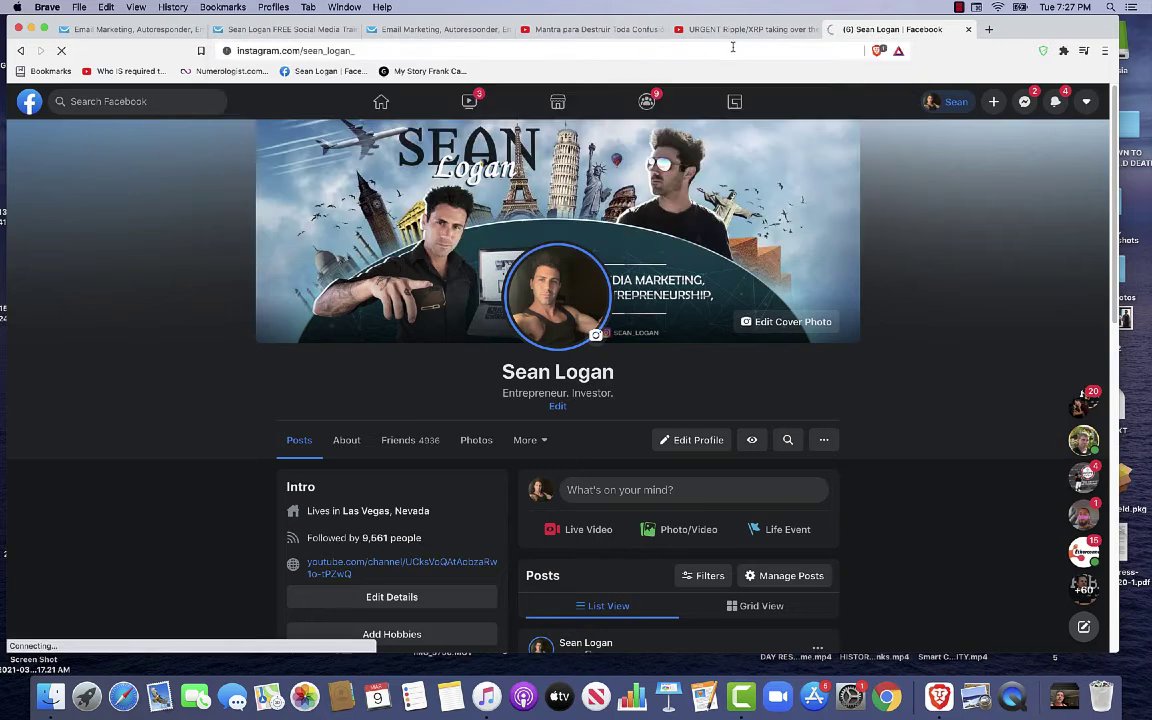
{"action": "left_click", "coordinate": [733, 50]}
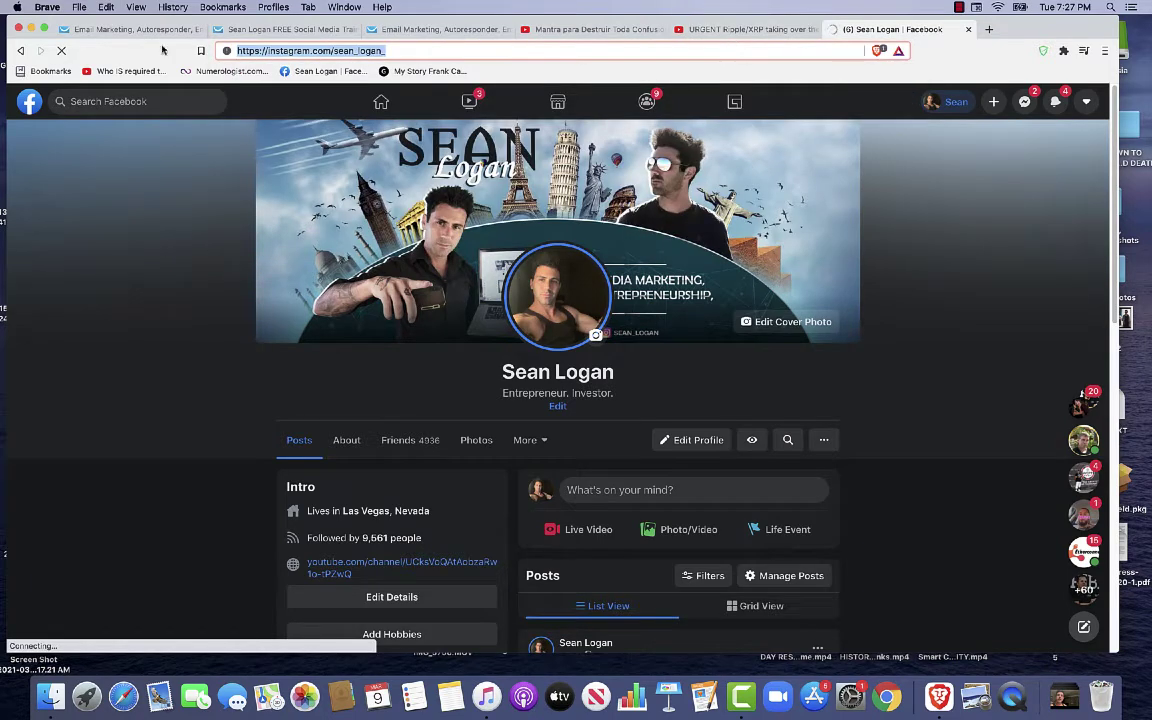
Set the copied Instagram profile address as the green button's URL in the email draft.
{"action": "left_click", "coordinate": [445, 29]}
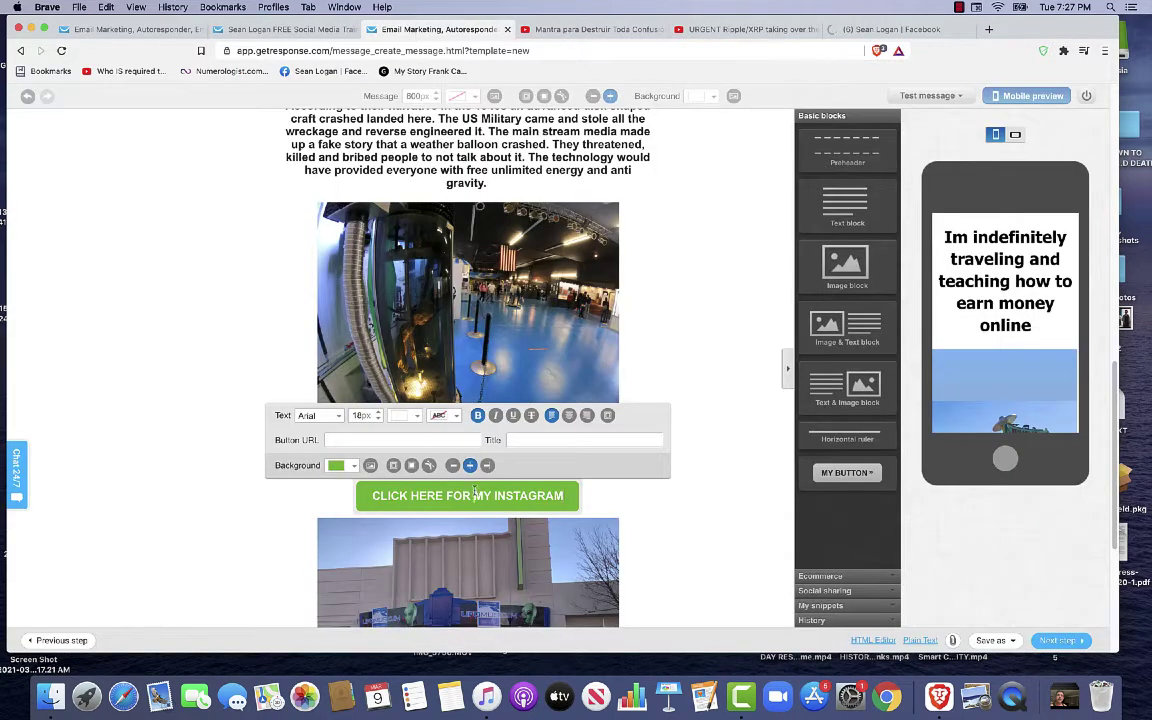
{"action": "left_click", "coordinate": [440, 446]}
{"action": "type", "text": "https://instagram.com/sean_logan_"}
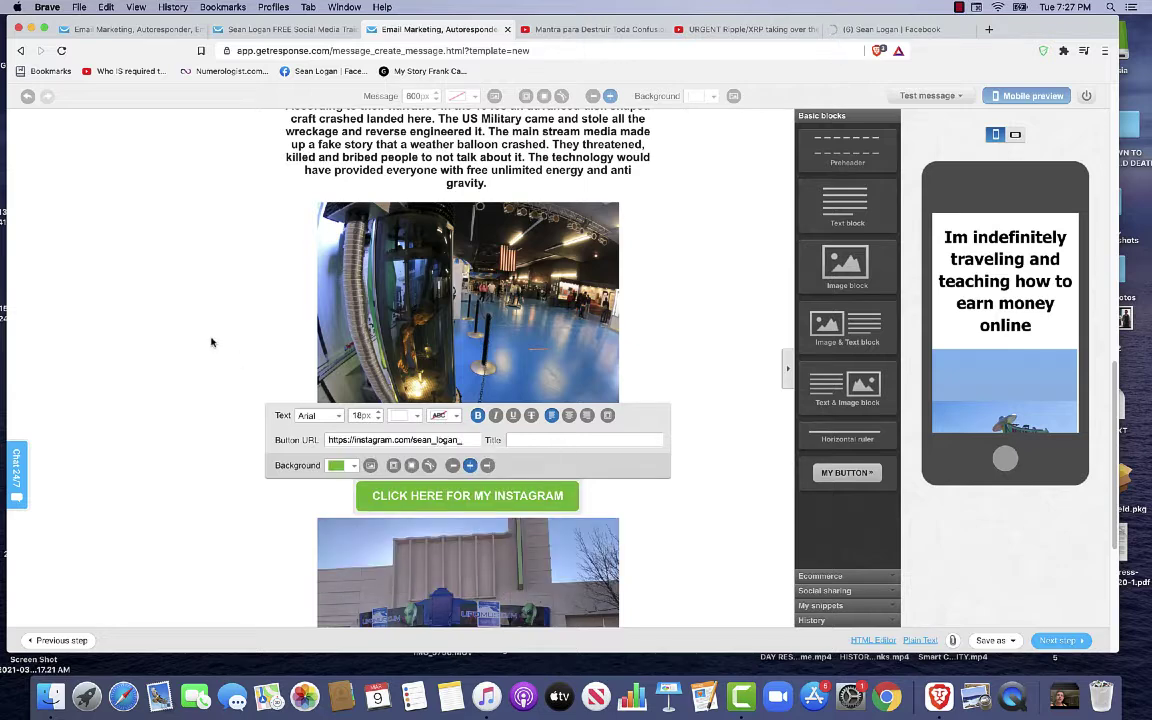
{"action": "left_click", "coordinate": [211, 342]}
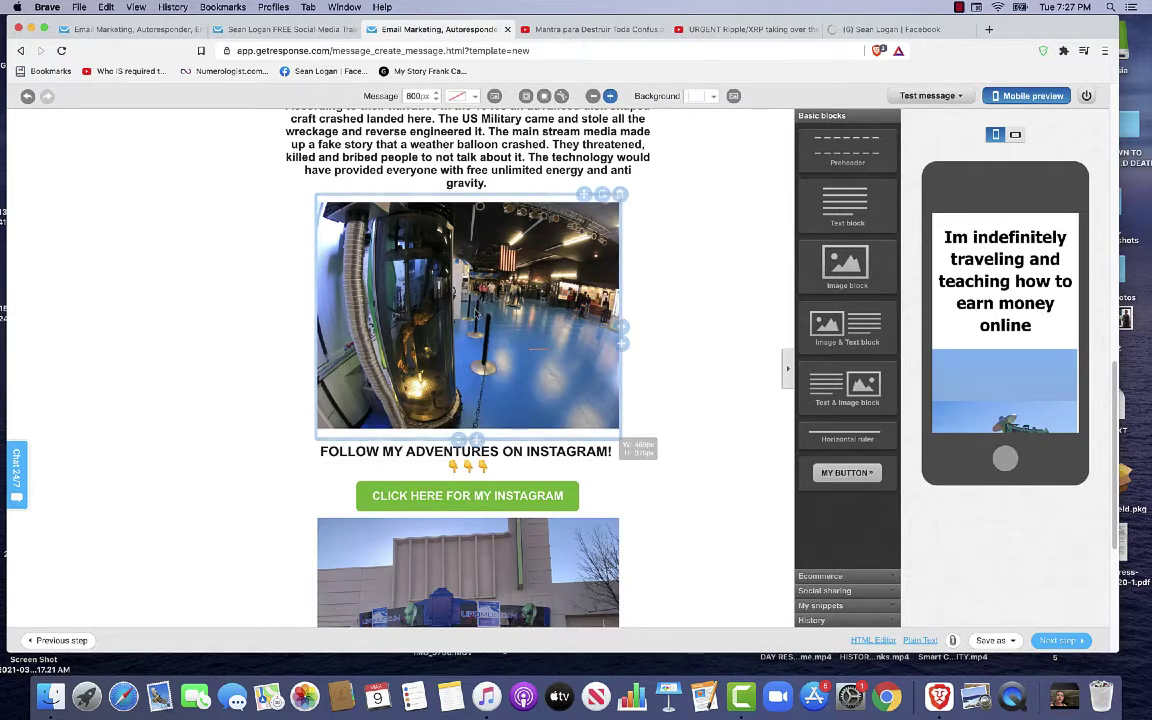
Add a web link to the UFO museum building photo above the free training invitation.
{"action": "scroll", "coordinate": [490, 315], "scroll_direction": "down", "scroll_amount": 5}
{"action": "left_click", "coordinate": [500, 340]}
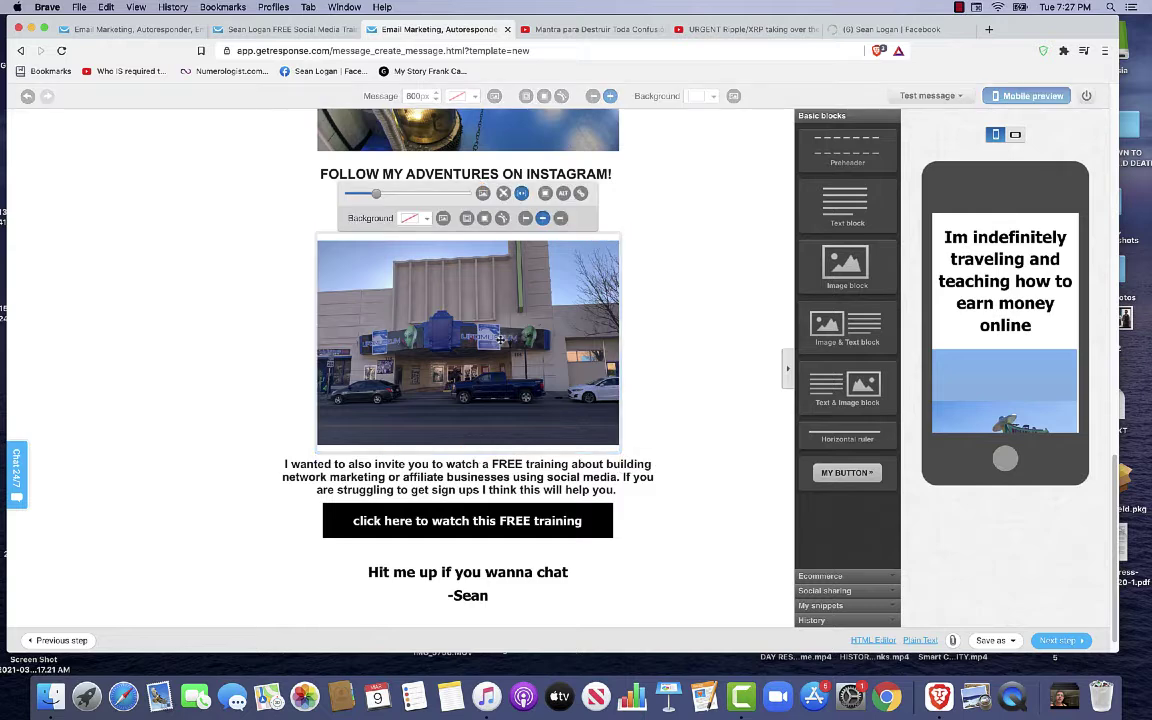
{"action": "left_click", "coordinate": [580, 194]}
{"action": "left_click", "coordinate": [563, 347]}
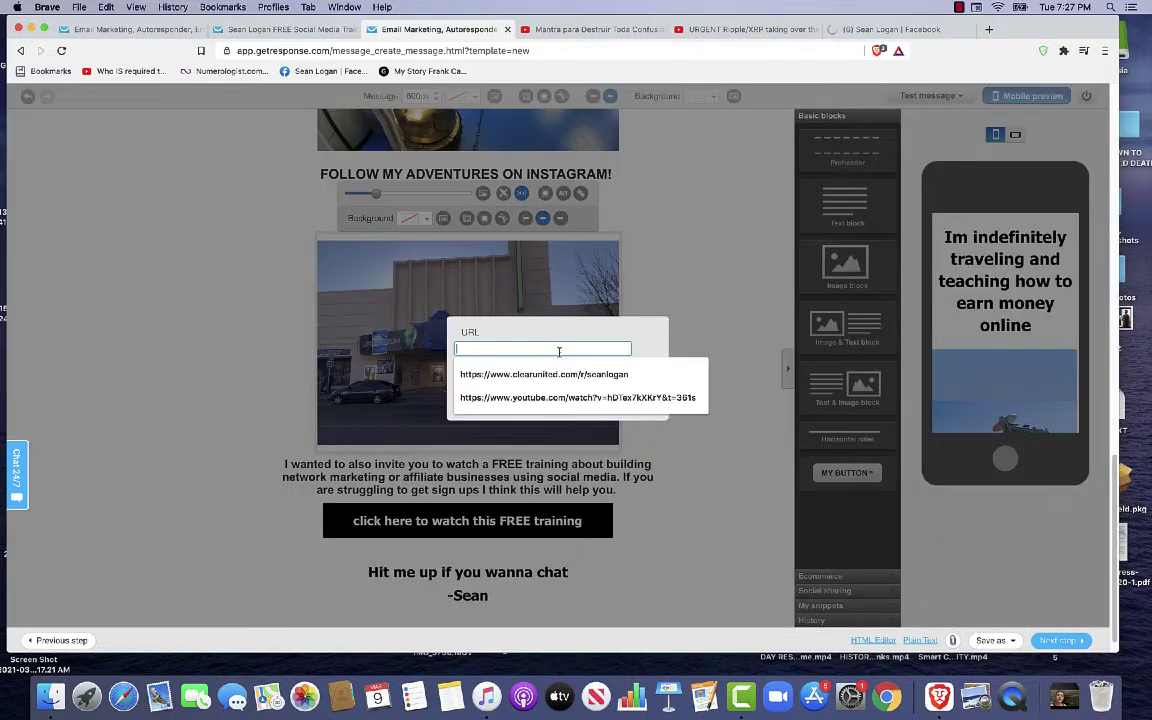
{"action": "left_click", "coordinate": [527, 368]}
{"action": "left_click", "coordinate": [648, 405]}
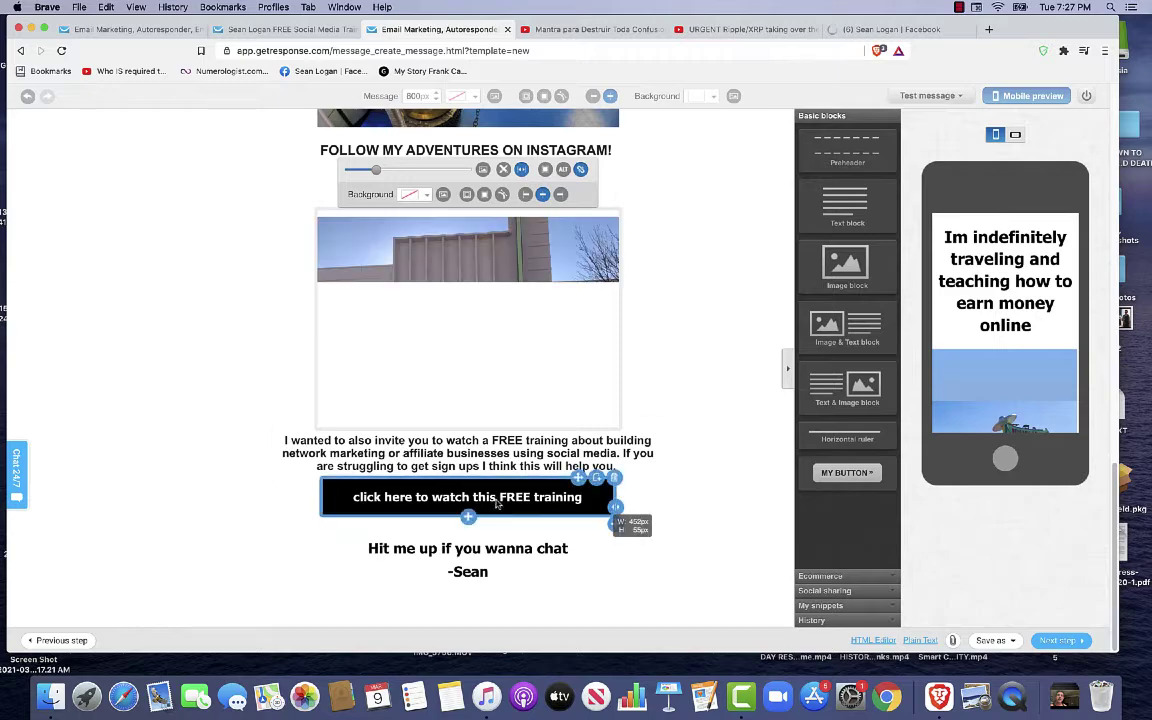
Check the finished email from the headline to the sign-off and continue to the recipients stage.
{"action": "scroll", "coordinate": [694, 378], "scroll_direction": "up", "scroll_amount": 10}
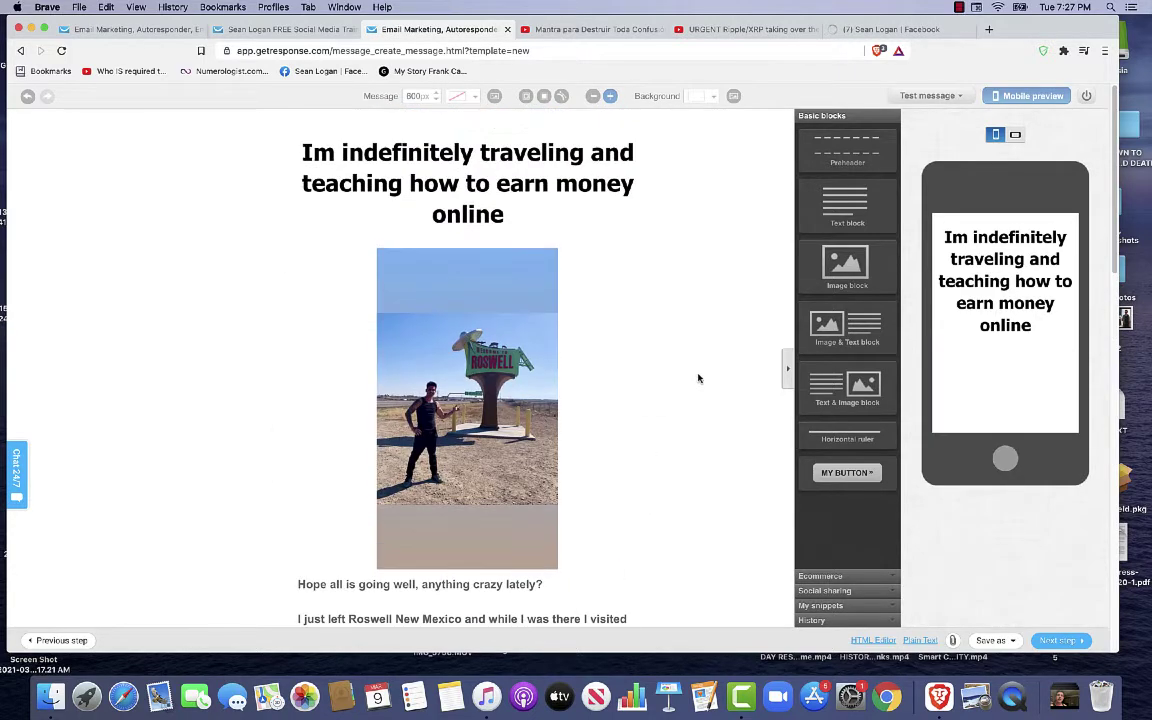
{"action": "scroll", "coordinate": [698, 378], "scroll_direction": "down", "scroll_amount": 10}
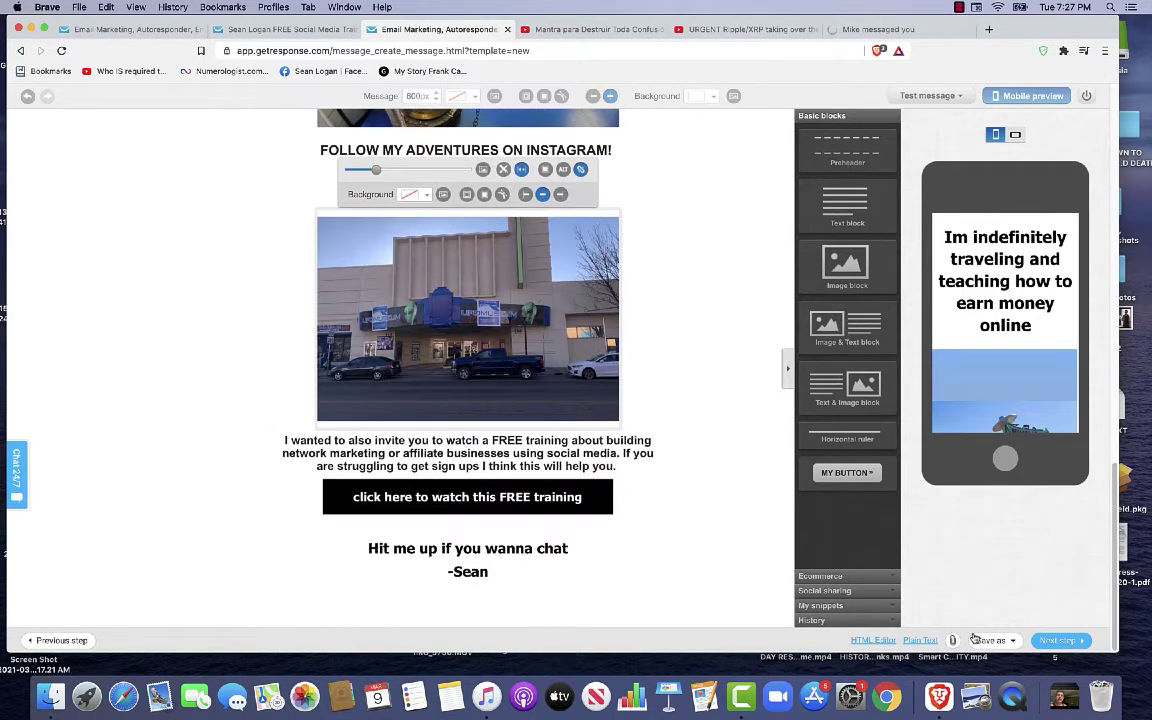
{"action": "left_click", "coordinate": [1055, 640]}
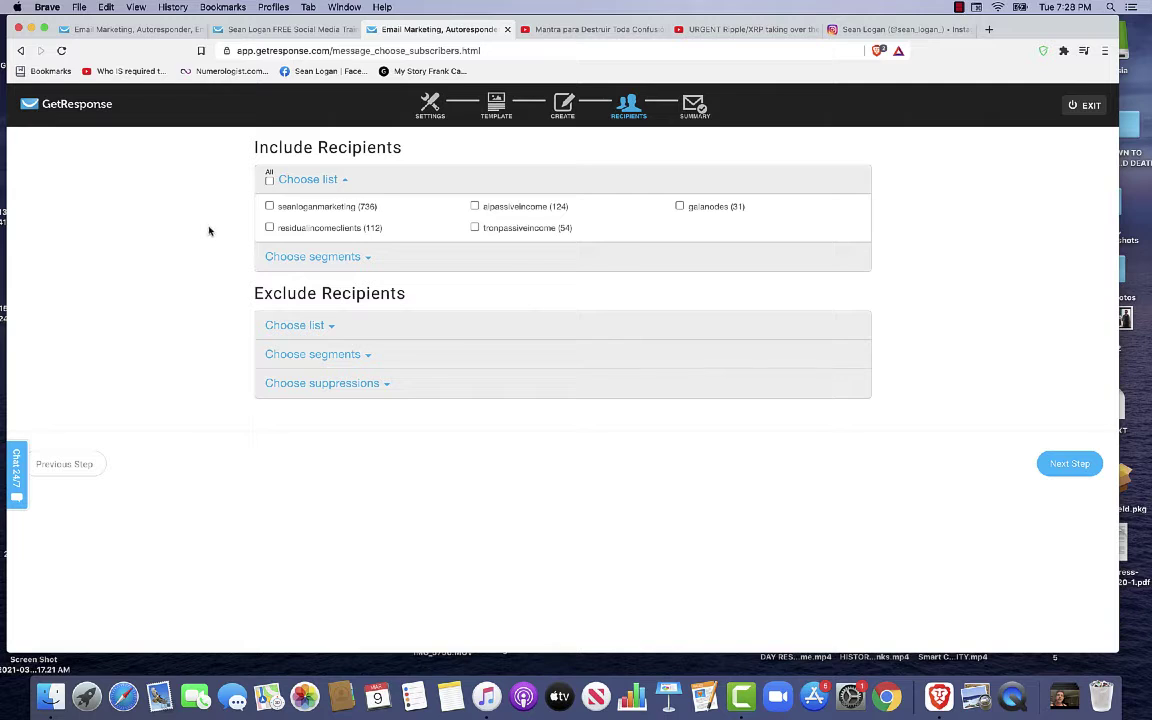
Include the account's main marketing list and the residualincomeclients list as recipients, and send the UFO Museum TURN PHOTOS ON newsletter immediately.
{"action": "left_click", "coordinate": [270, 207]}
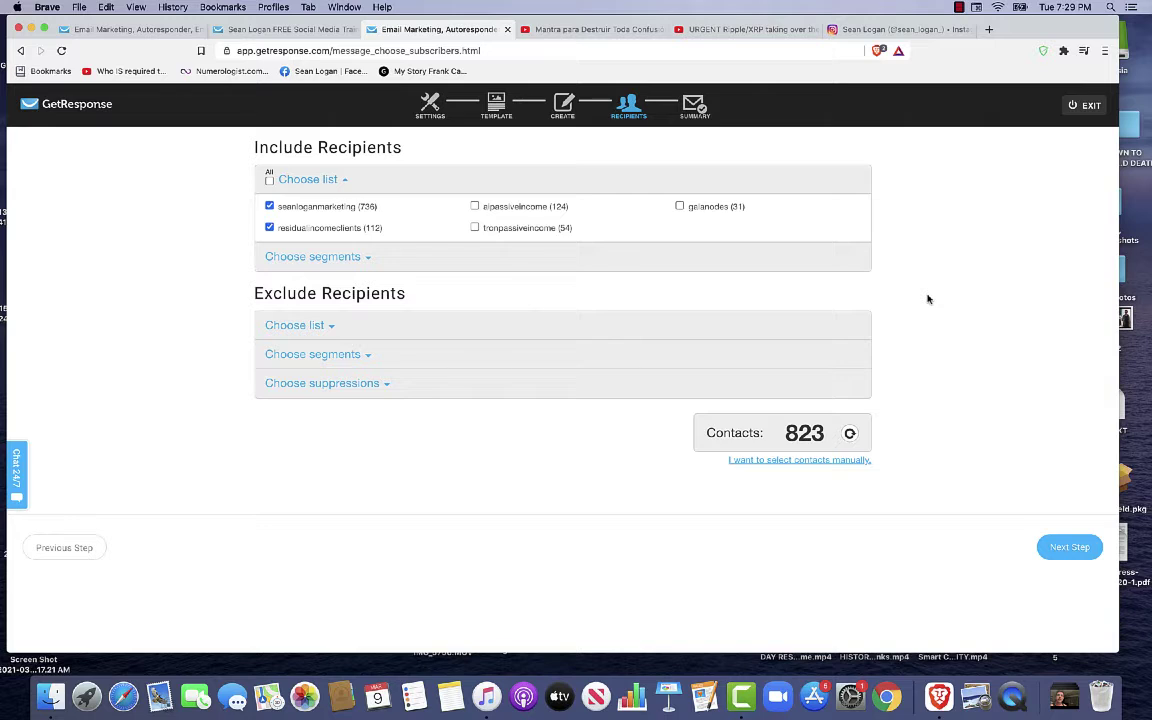
{"action": "left_click", "coordinate": [1070, 547]}
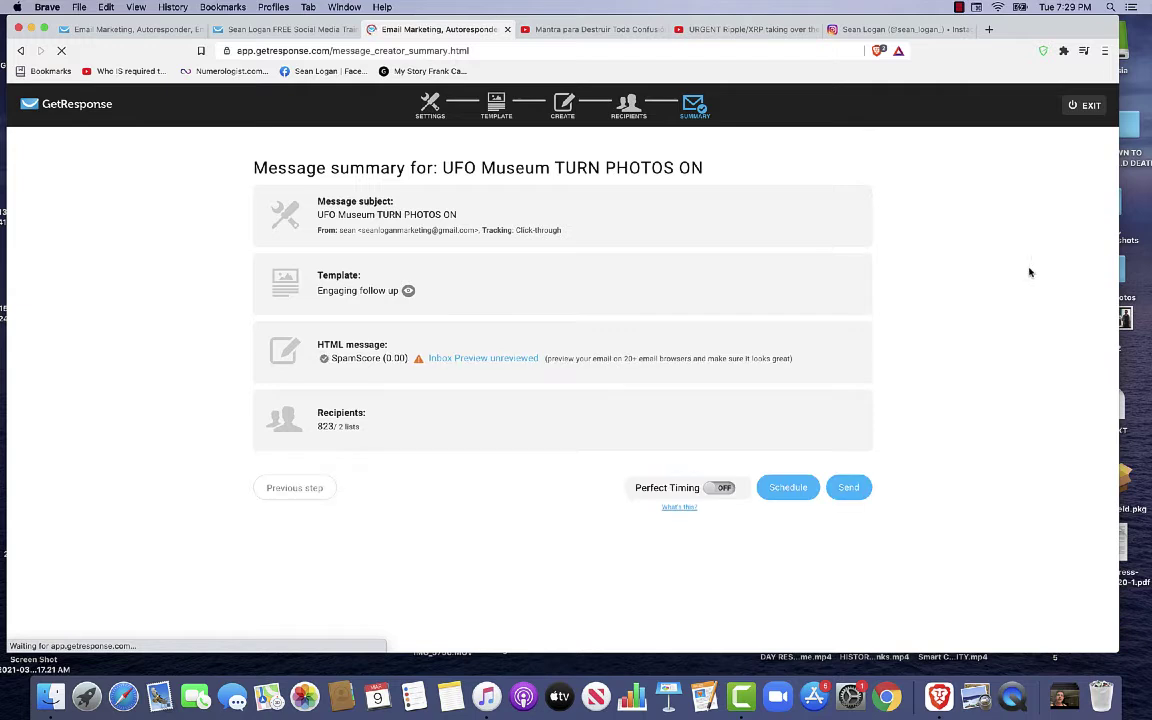
{"action": "left_click", "coordinate": [848, 488]}
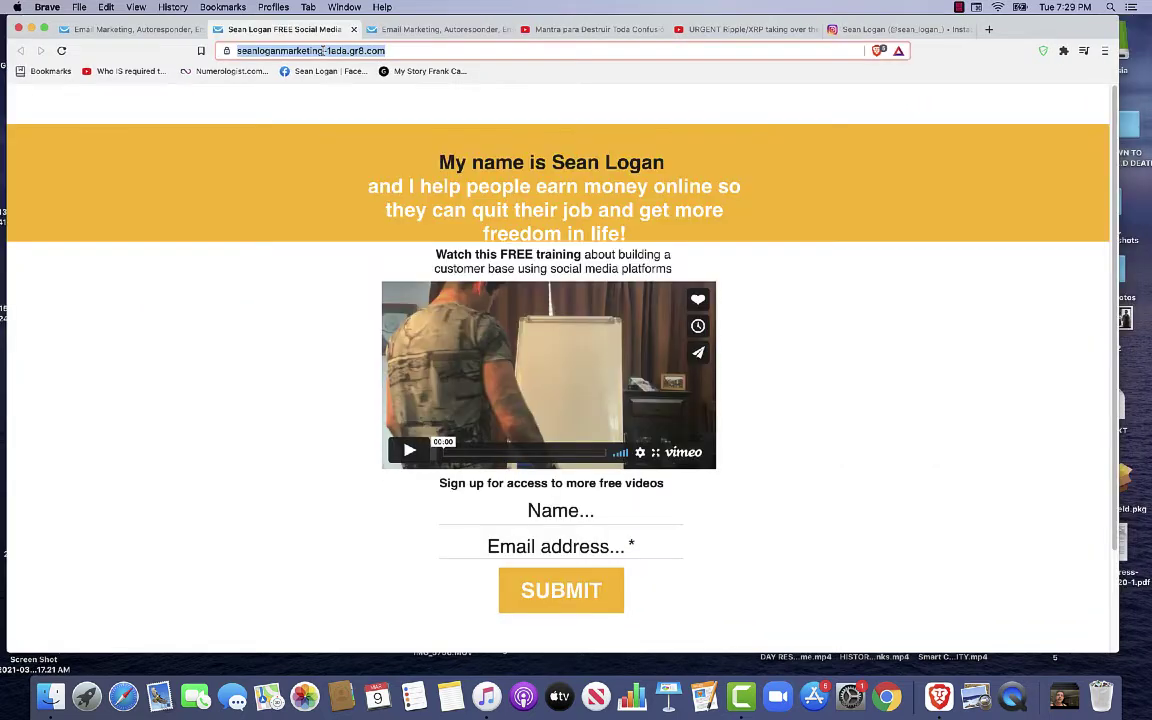
Load the GetResponse website in the browser tab showing the free training landing page and log in to the account dashboard.
{"action": "left_click", "coordinate": [300, 50]}
{"action": "type", "text": "GET"}
{"action": "key", "text": "Return"}
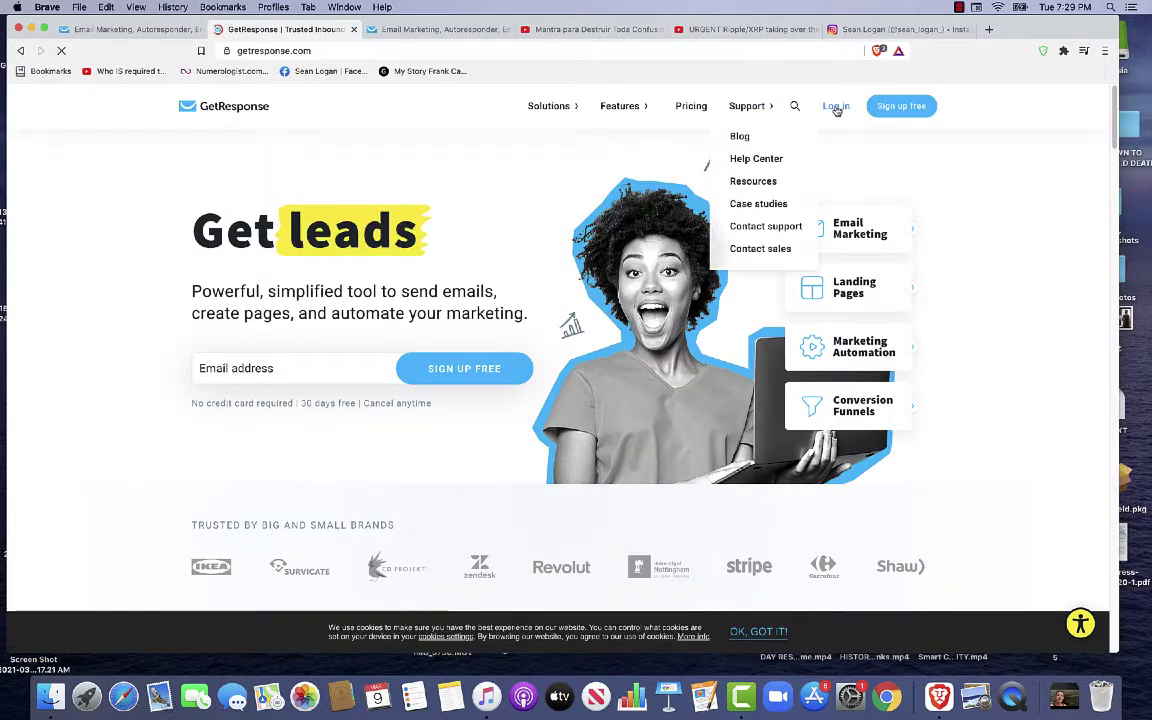
{"action": "left_click", "coordinate": [833, 106]}
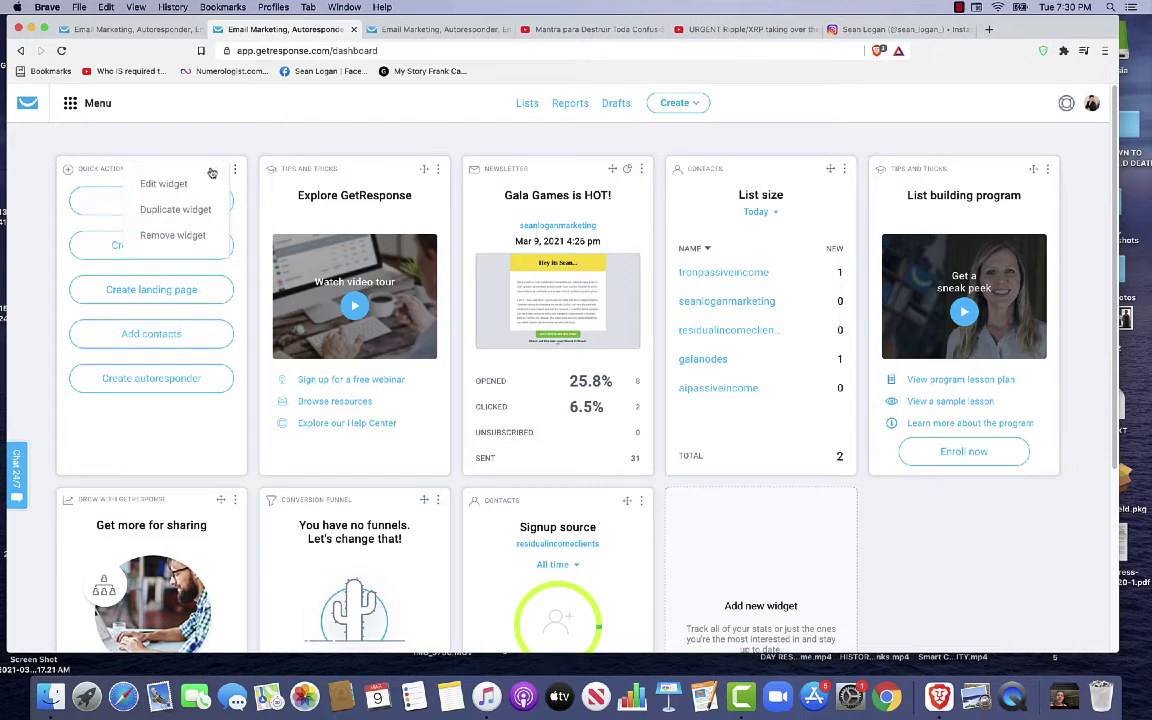
Look over the GetResponse dashboard widgets and view the 24/7 support chat form, closing it without starting a chat.
{"action": "scroll", "coordinate": [362, 343], "scroll_direction": "down", "scroll_amount": 2}
{"action": "scroll", "coordinate": [362, 343], "scroll_direction": "up", "scroll_amount": 2}
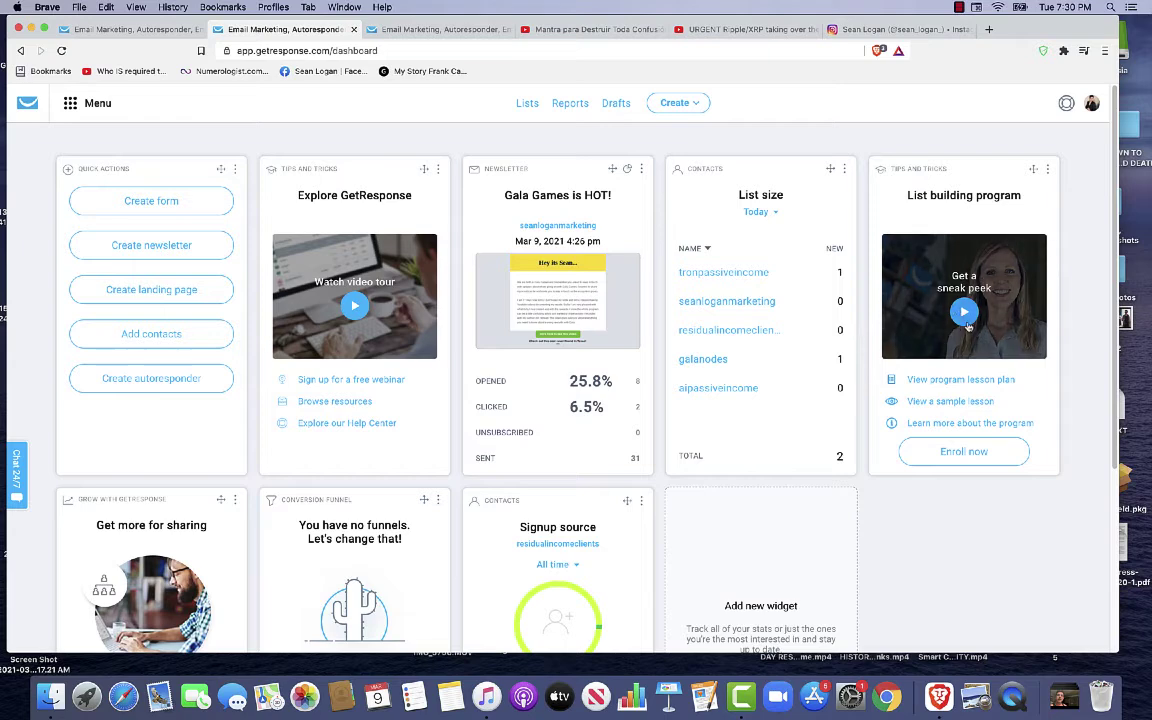
{"action": "scroll", "coordinate": [975, 310], "scroll_direction": "down", "scroll_amount": 5}
{"action": "scroll", "coordinate": [977, 298], "scroll_direction": "up", "scroll_amount": 5}
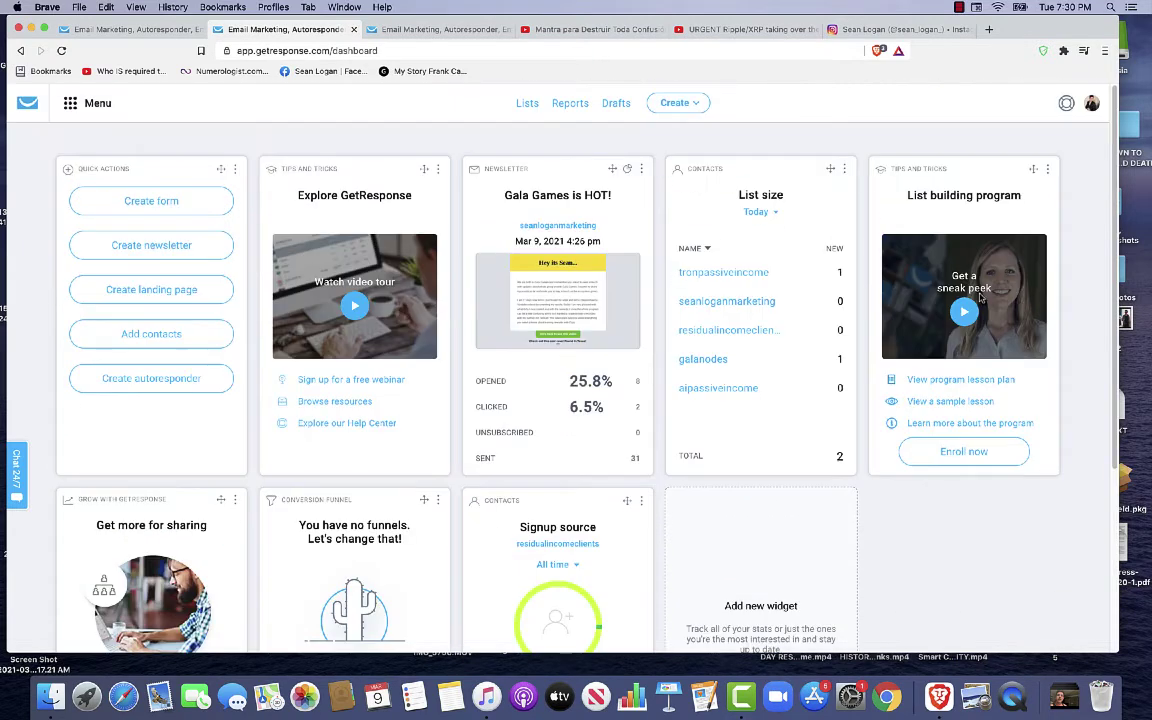
{"action": "left_click", "coordinate": [22, 476]}
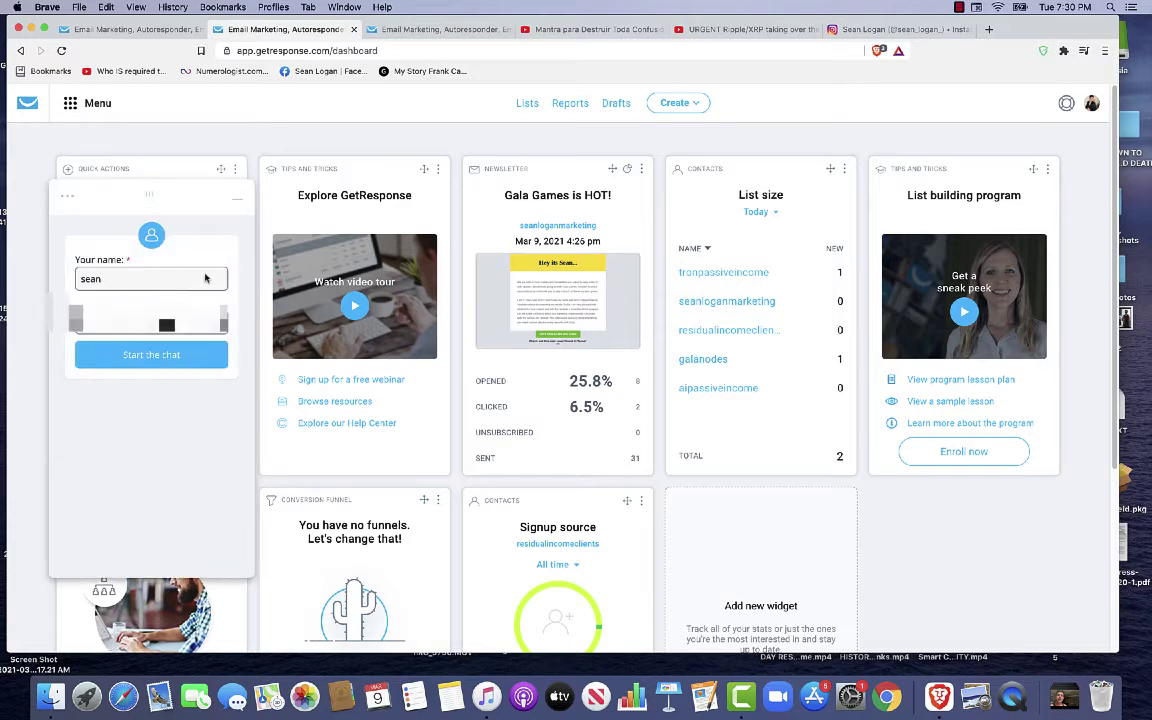
{"action": "left_click", "coordinate": [230, 192]}
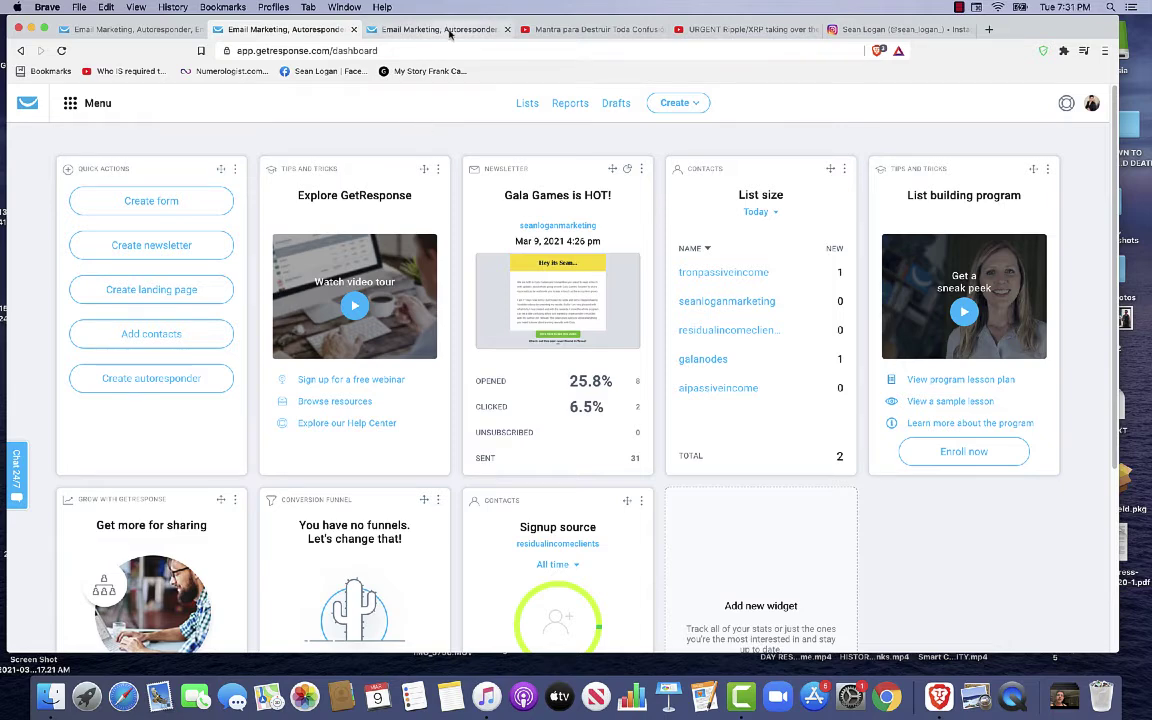
Return to the newsletter's sending confirmation page and open the email marketing list of newsletters.
{"action": "left_click", "coordinate": [410, 30]}
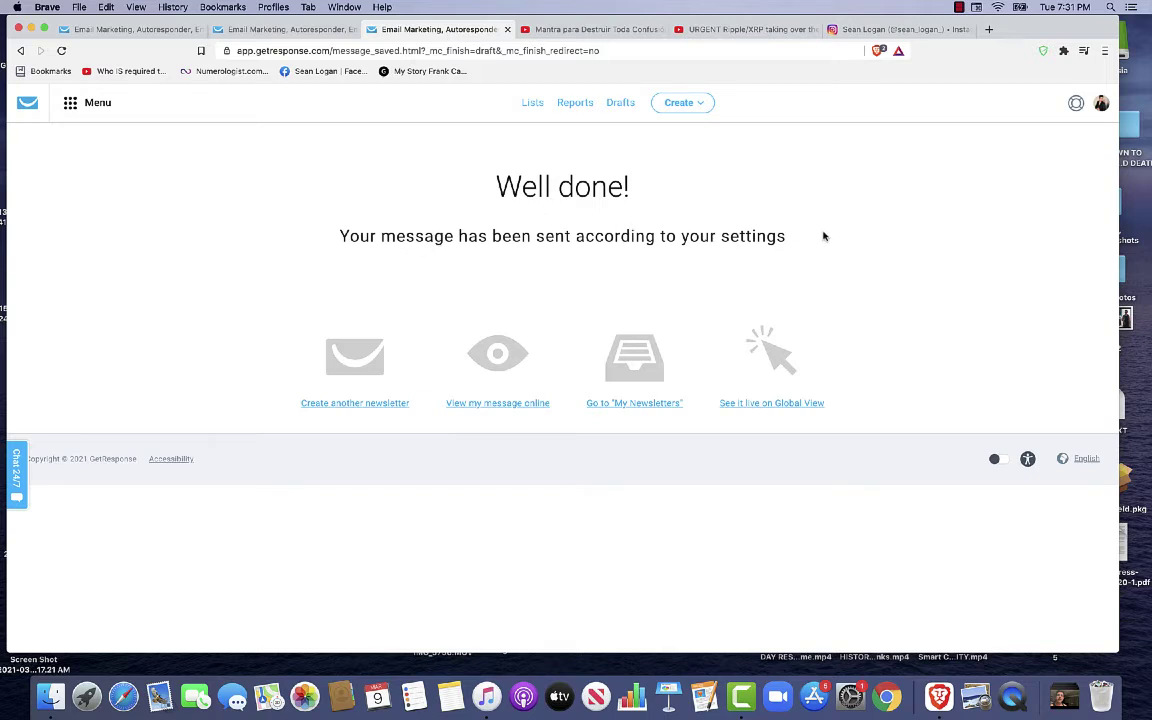
{"action": "left_click_drag", "start_coordinate": [823, 234], "coordinate": [338, 237]}
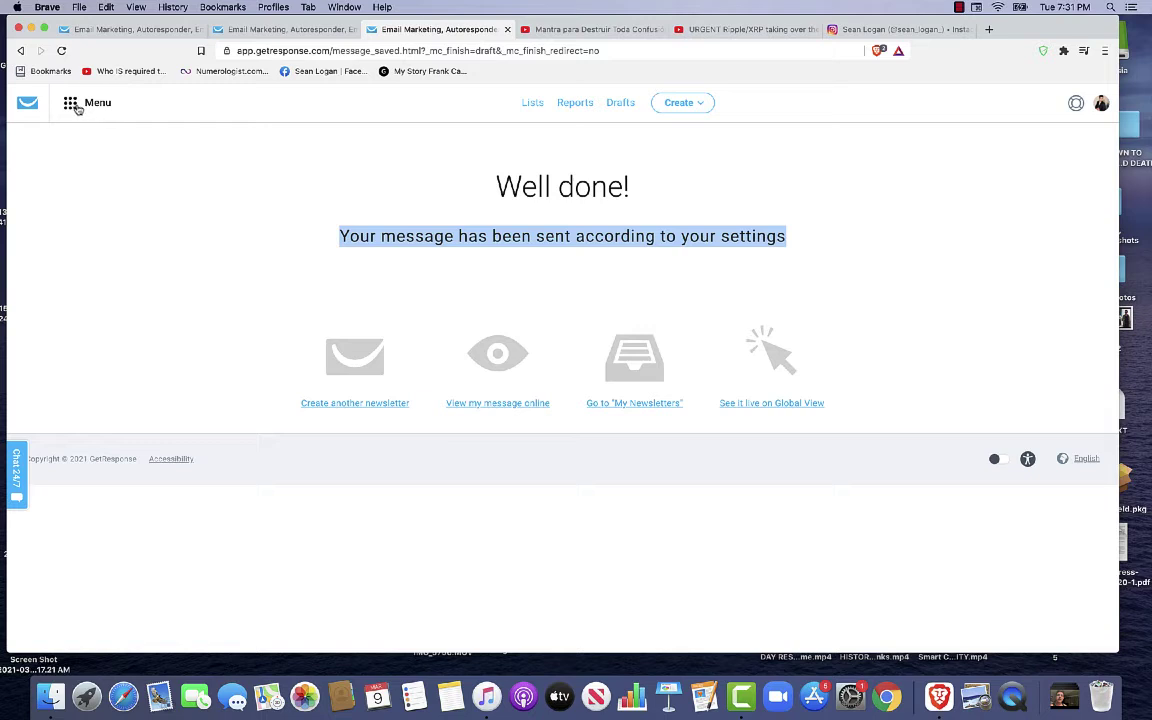
{"action": "left_click", "coordinate": [72, 104]}
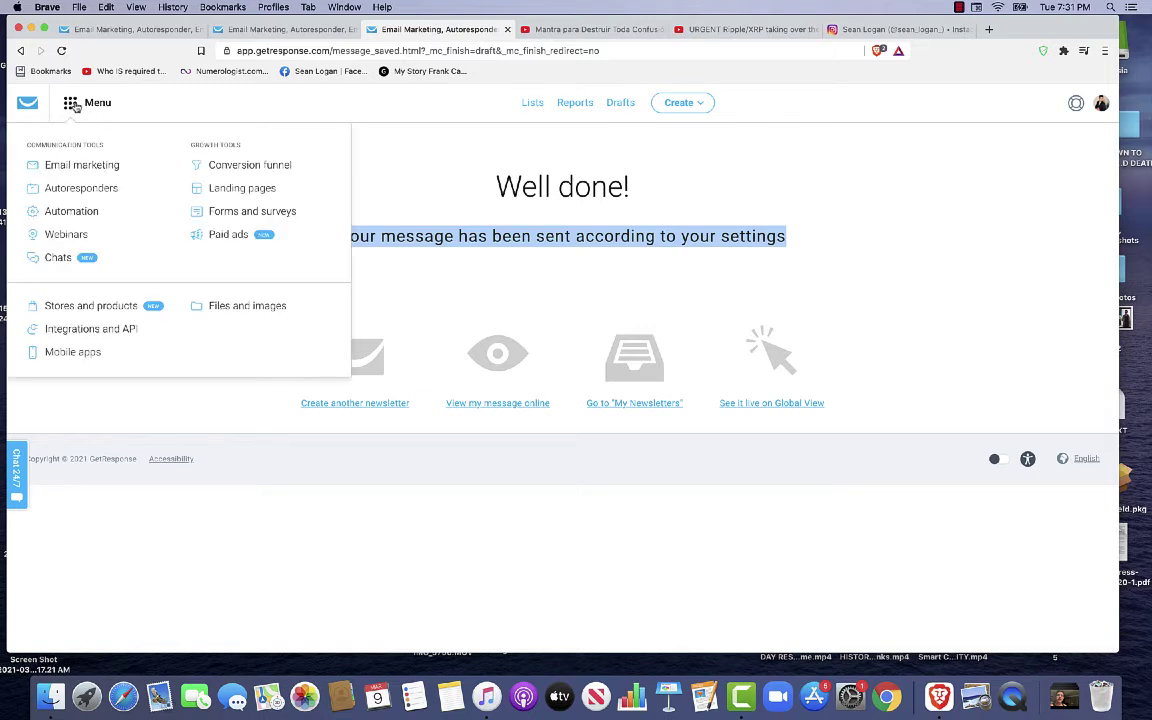
{"action": "left_click", "coordinate": [68, 163]}
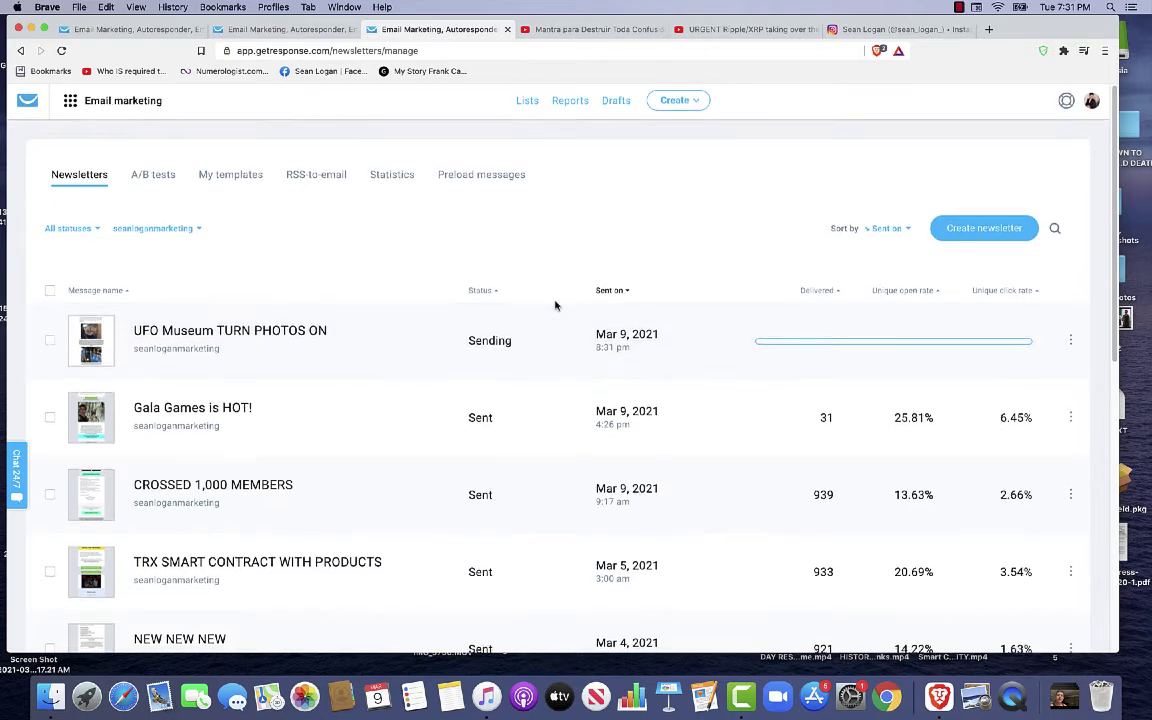
Examine the delivered counts, unique open rates and unique click rates of the previously sent newsletters.
{"action": "scroll", "coordinate": [553, 303], "scroll_direction": "down", "scroll_amount": 1}
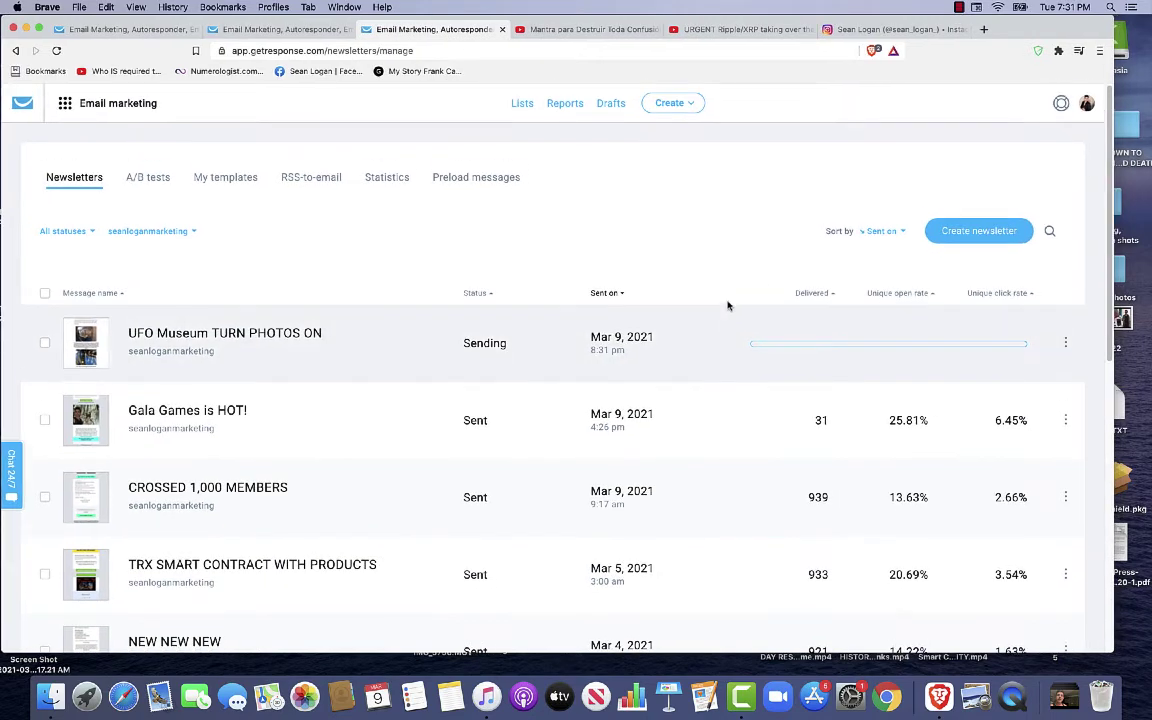
{"action": "scroll", "coordinate": [728, 303], "scroll_direction": "down", "scroll_amount": 3}
{"action": "scroll", "coordinate": [682, 316], "scroll_direction": "down", "scroll_amount": 1}
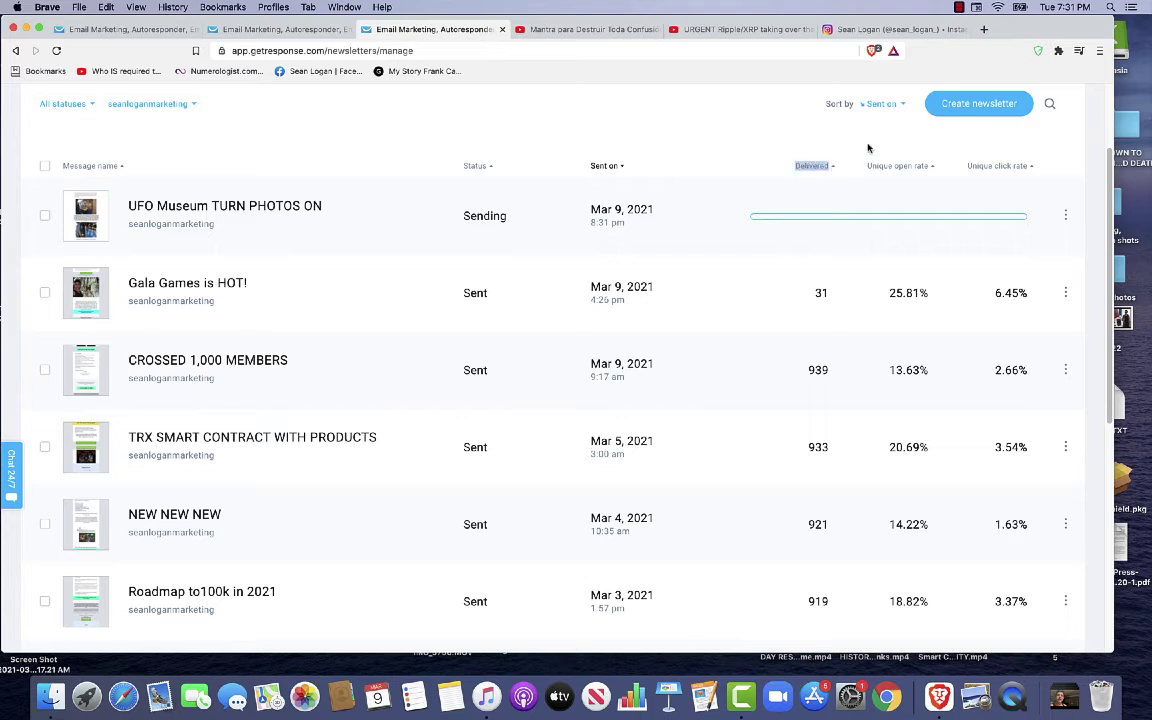
{"action": "left_click_drag", "start_coordinate": [867, 166], "coordinate": [933, 169]}
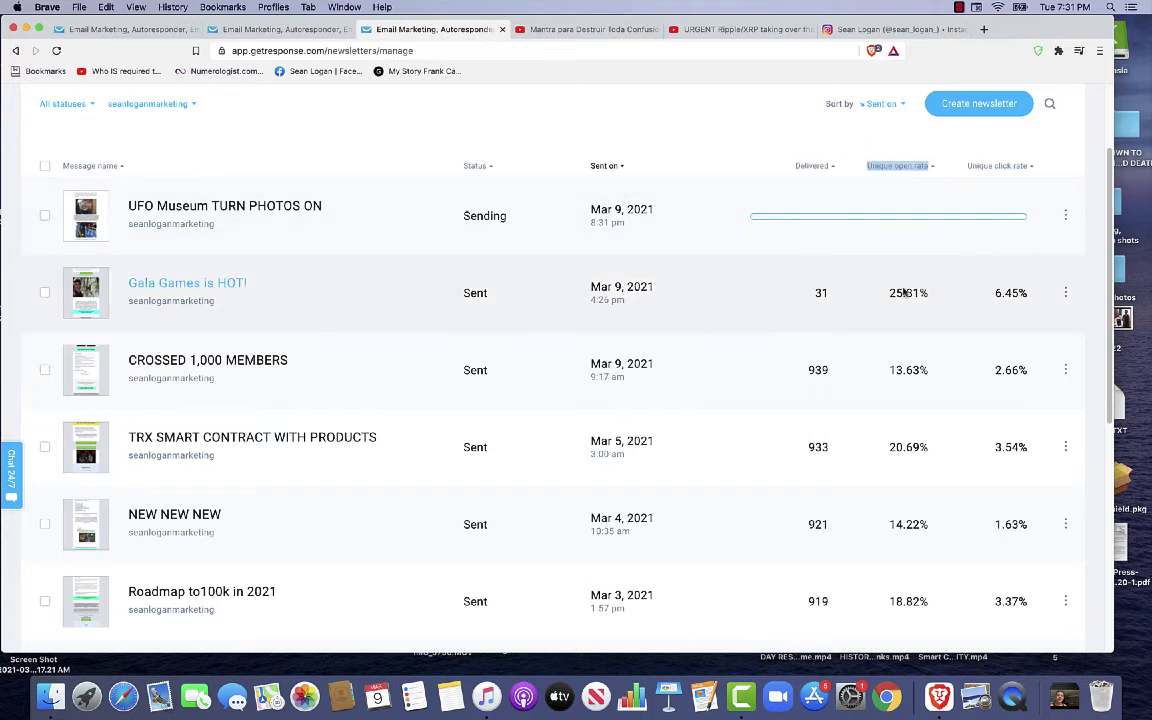
{"action": "left_click", "coordinate": [967, 151]}
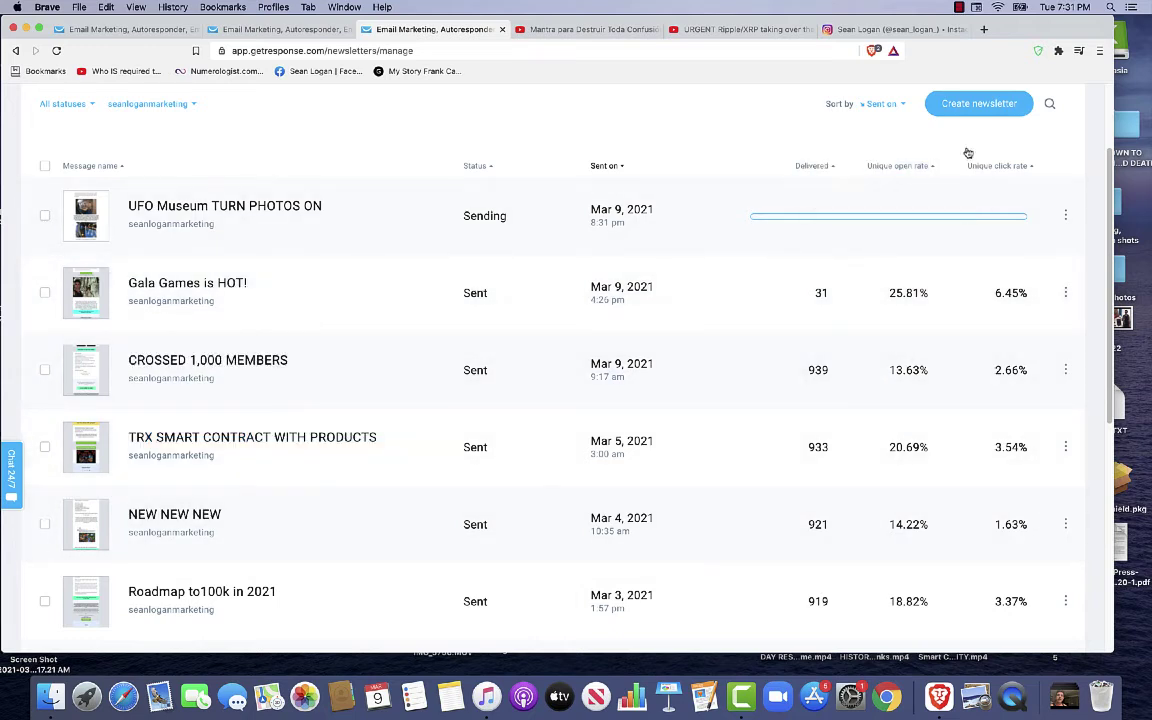
{"action": "left_click_drag", "start_coordinate": [962, 170], "coordinate": [1042, 171]}
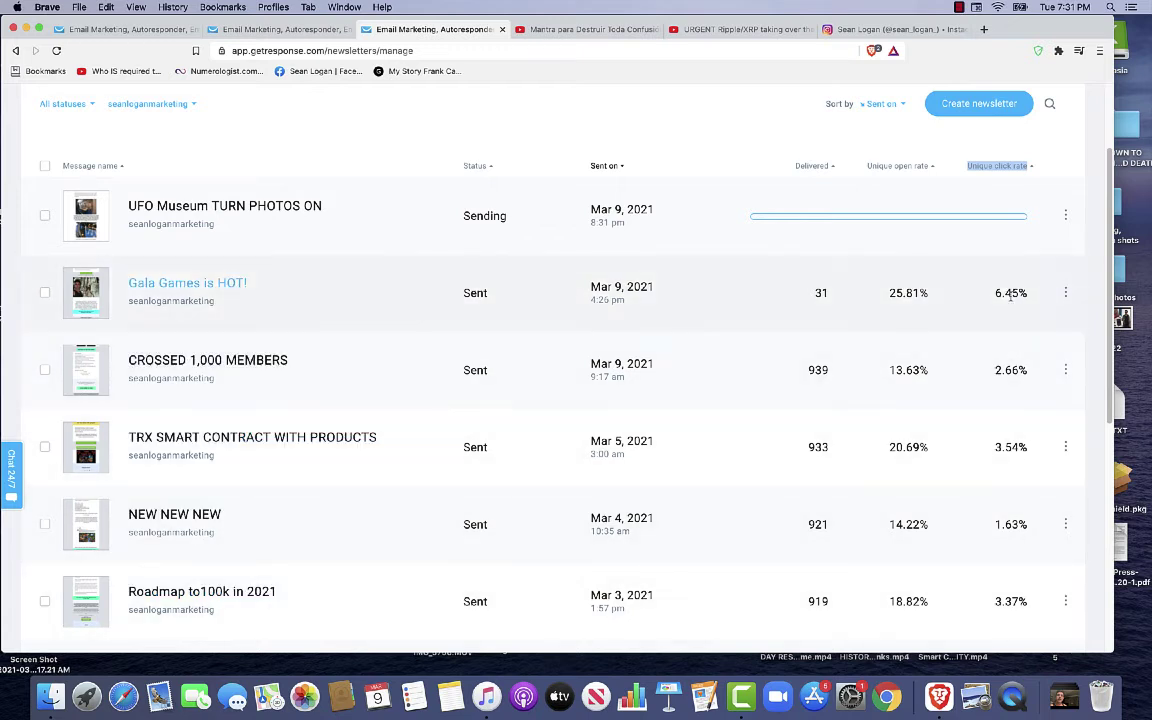
{"action": "left_click", "coordinate": [546, 124]}
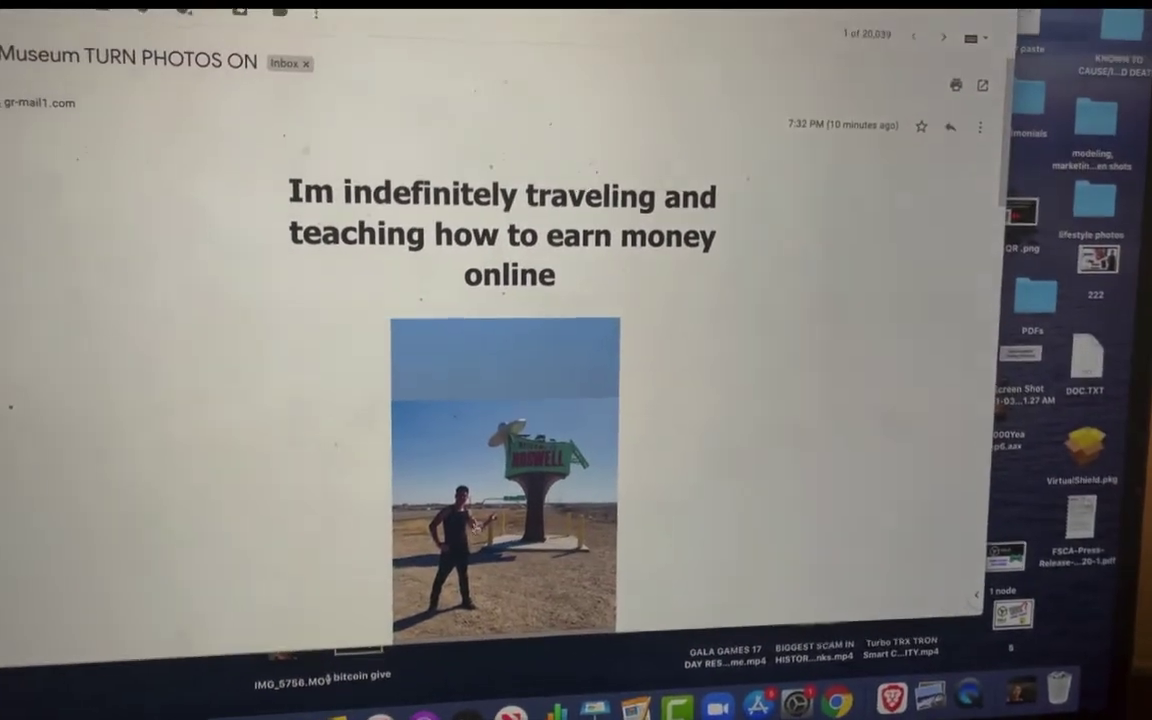
{"action": "scroll", "coordinate": [551, 285], "scroll_direction": "down", "scroll_amount": 10}
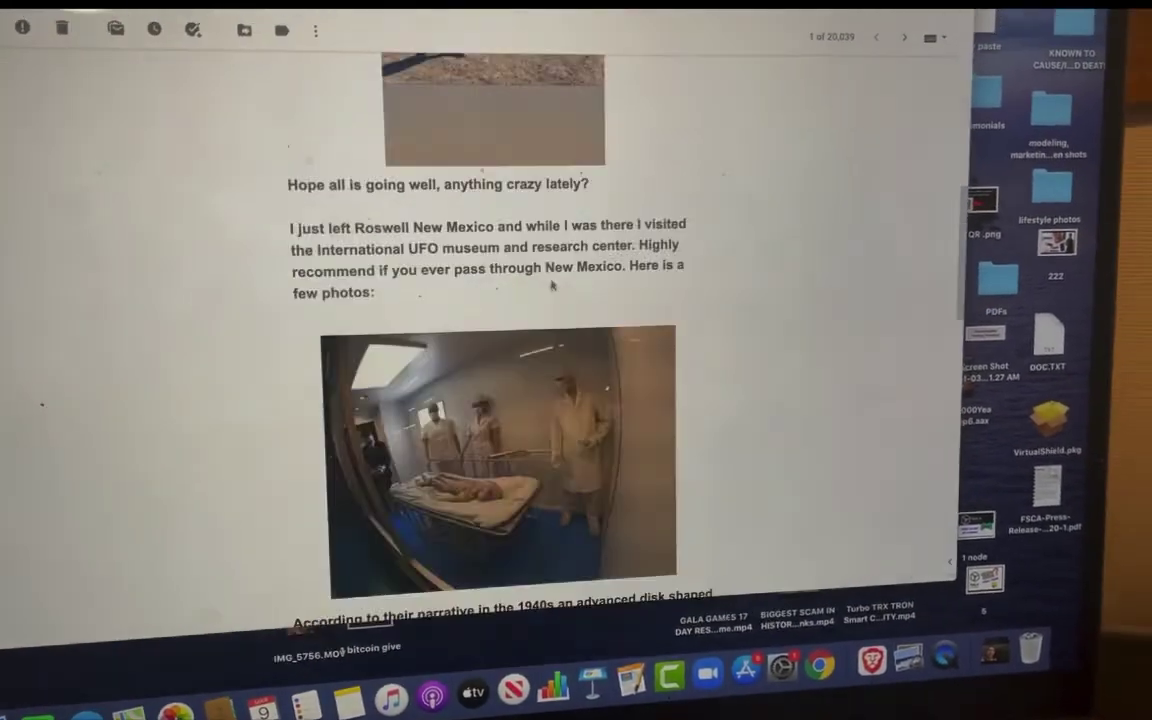
{"action": "scroll", "coordinate": [551, 285], "scroll_direction": "down", "scroll_amount": 15}
{"action": "scroll", "coordinate": [600, 260], "scroll_direction": "up", "scroll_amount": 15}
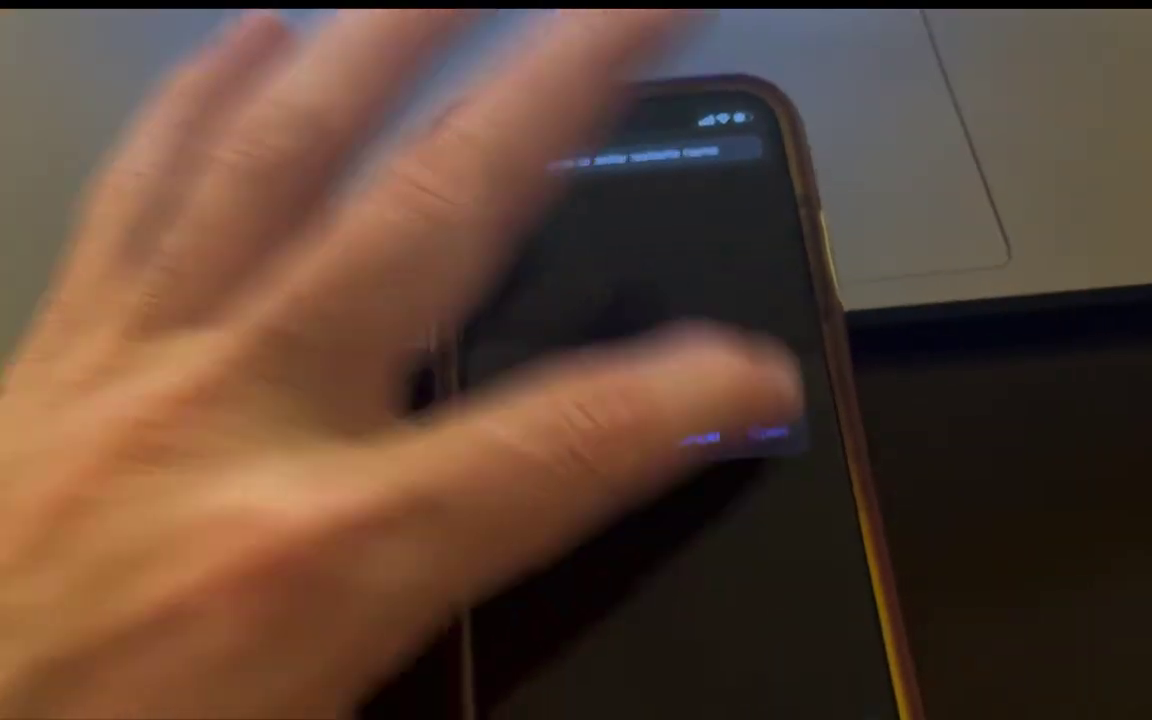
{"action": "left_click", "coordinate": [779, 434]}
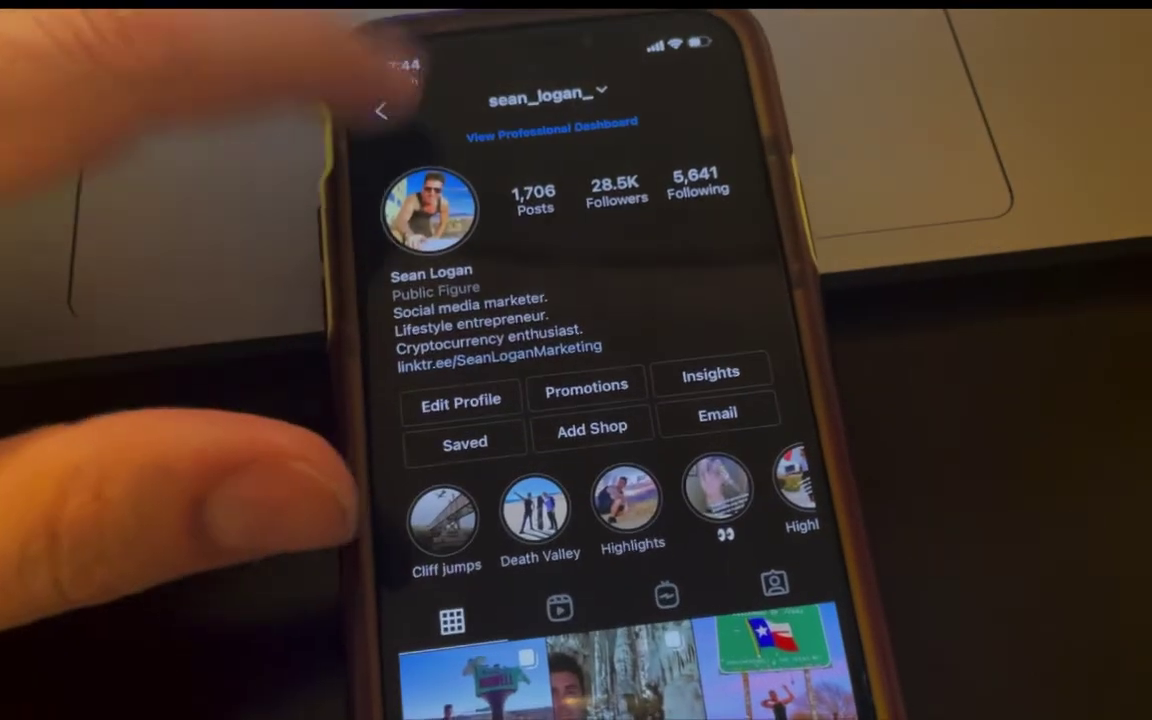
{"action": "left_click", "coordinate": [381, 108]}
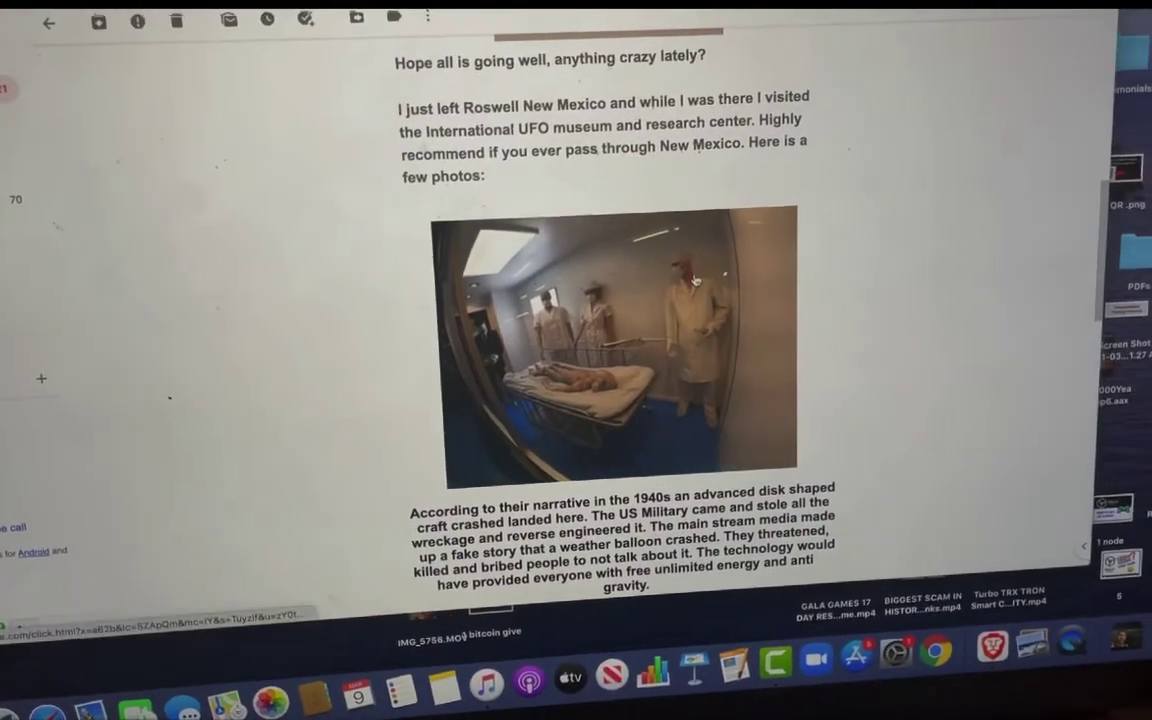
{"action": "scroll", "coordinate": [696, 280], "scroll_direction": "down", "scroll_amount": 1}
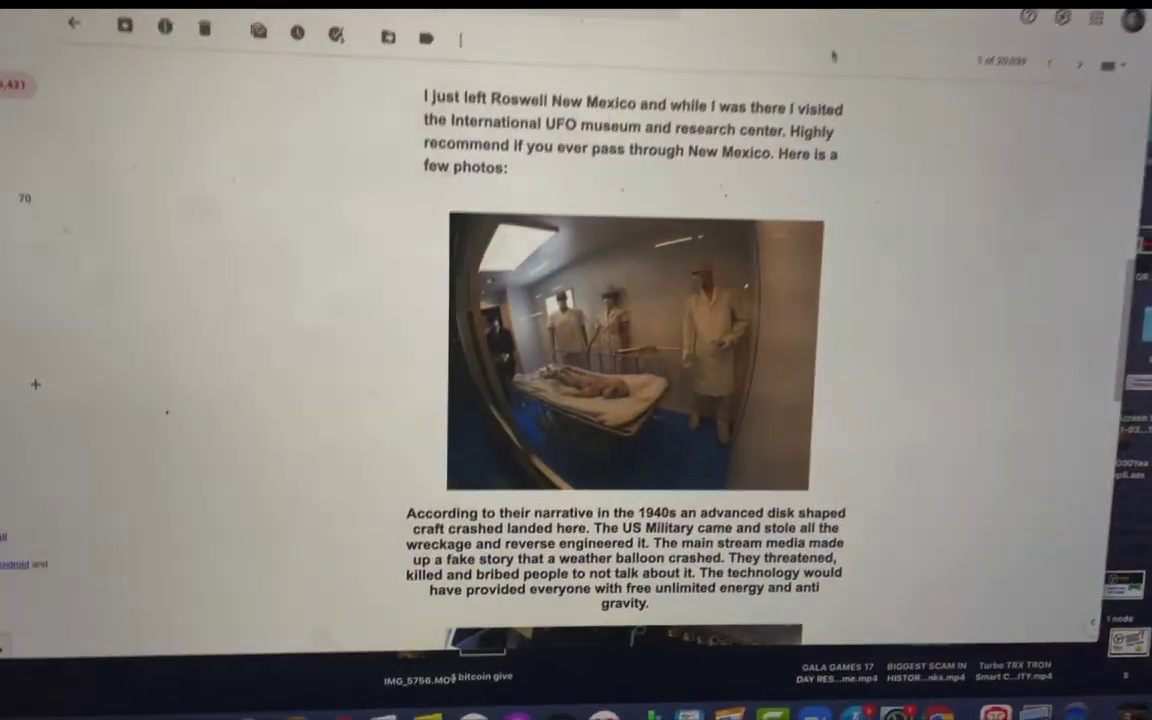
{"action": "scroll", "coordinate": [905, 165], "scroll_direction": "down", "scroll_amount": 5}
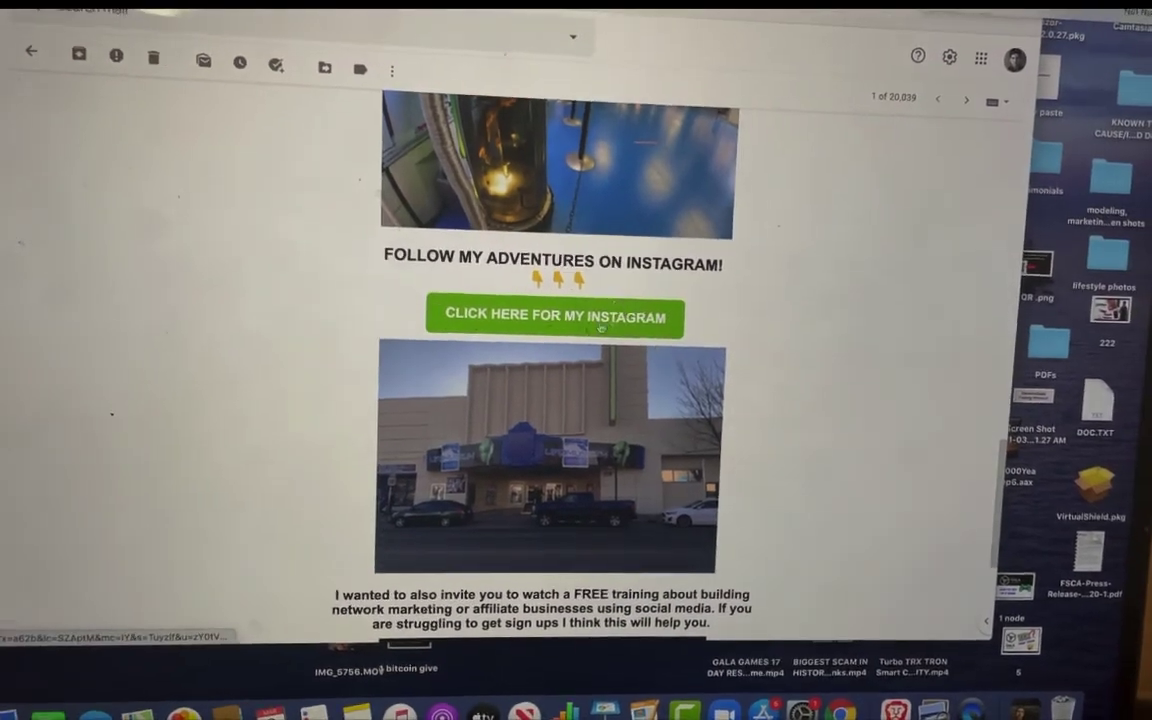
{"action": "scroll", "coordinate": [840, 130], "scroll_direction": "down", "scroll_amount": 5}
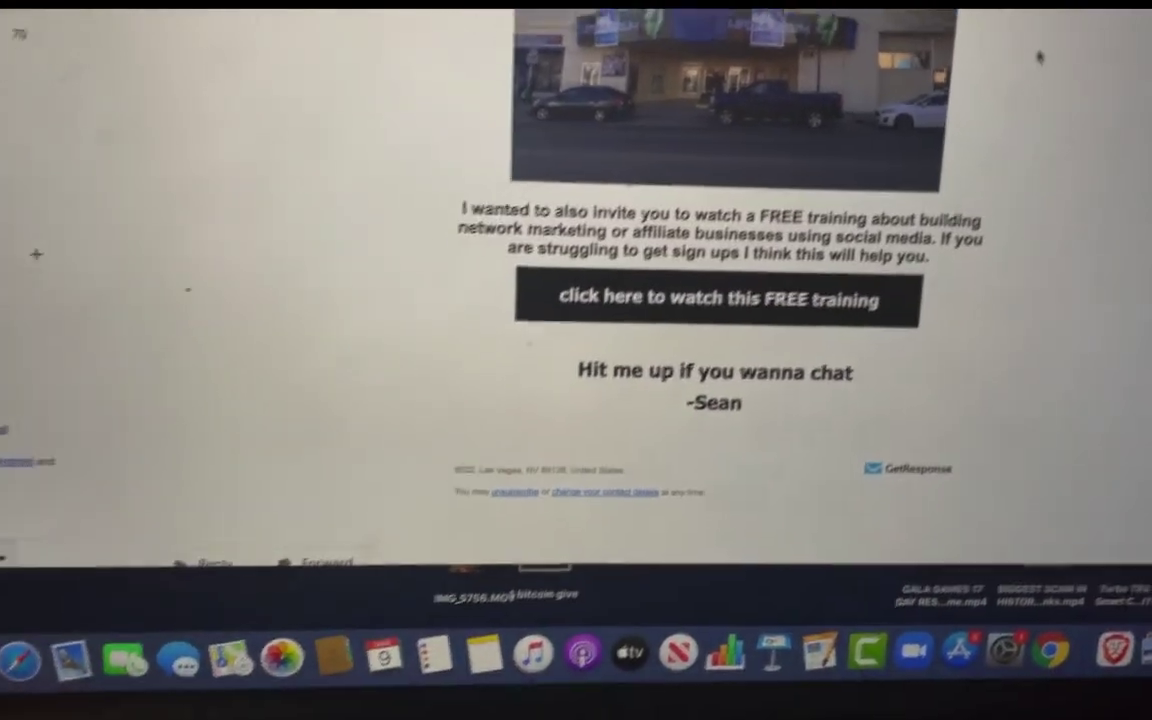
{"action": "left_click", "coordinate": [765, 352]}
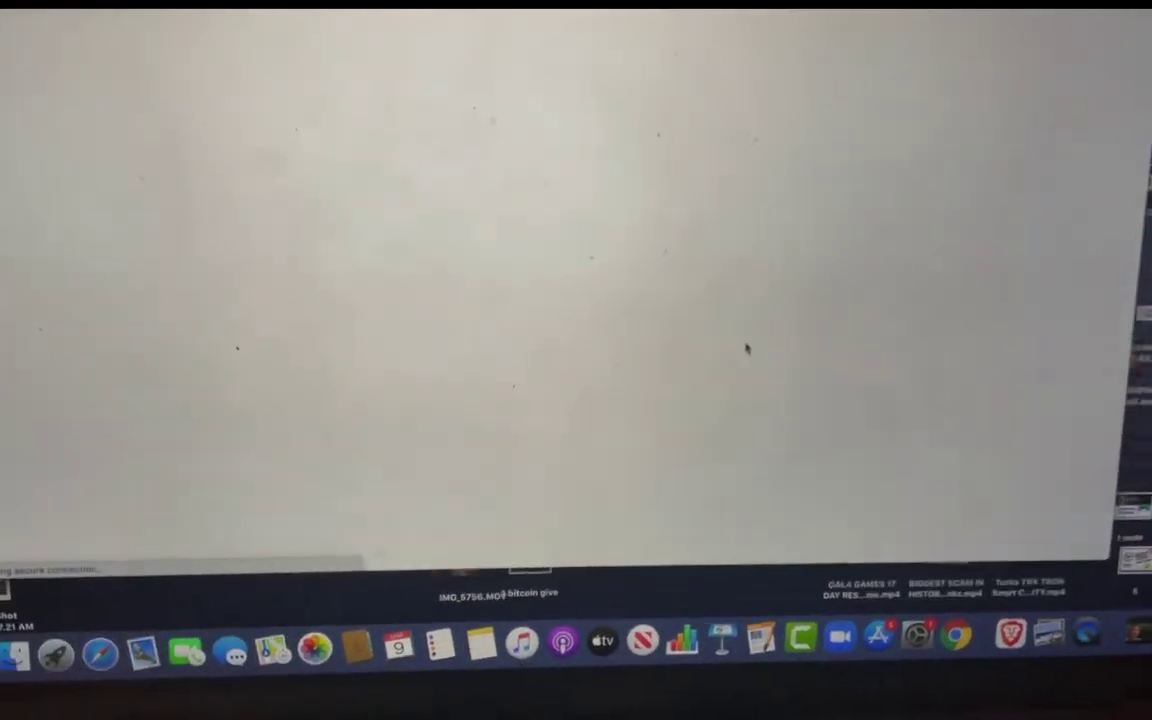